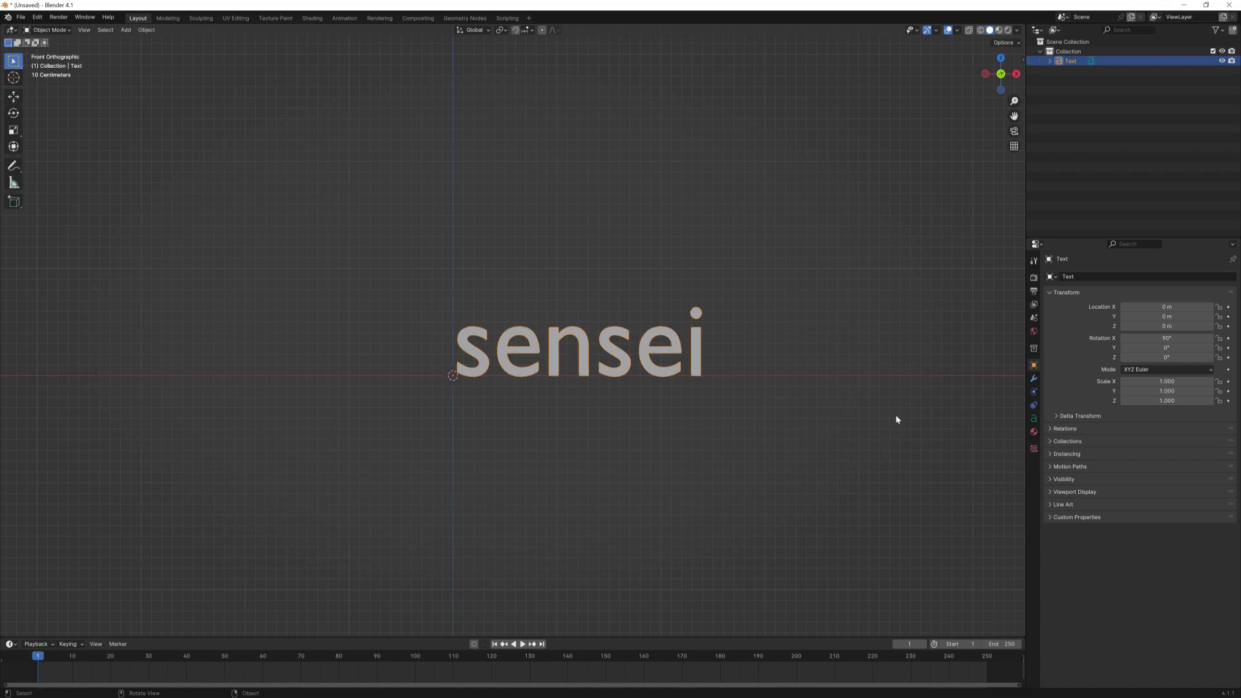
Set the text object's horizontal paragraph alignment to Center
left_click(1035, 420)
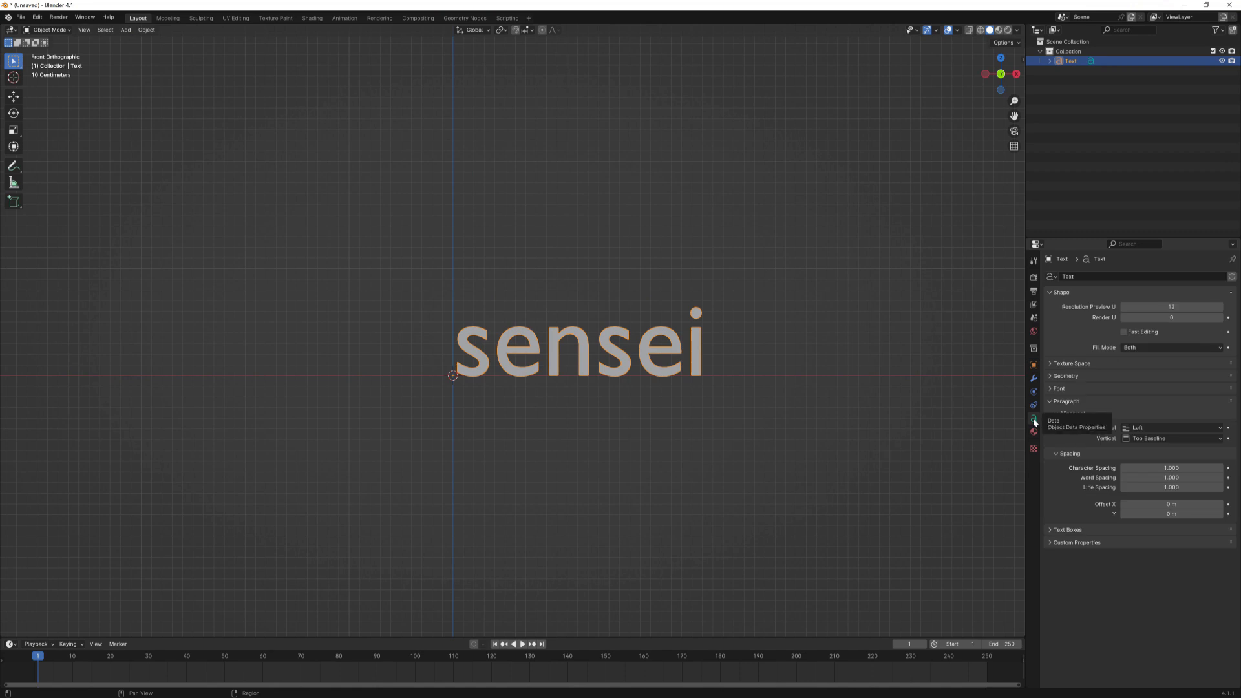
left_click(1153, 428)
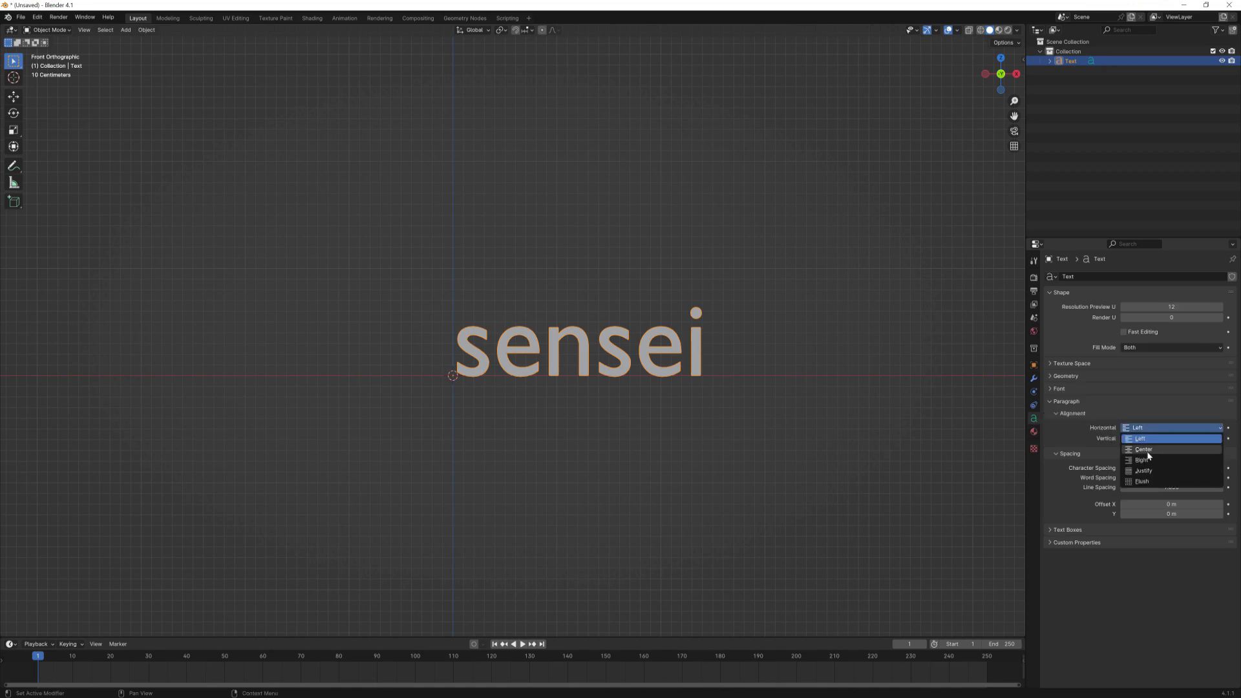
left_click(1145, 449)
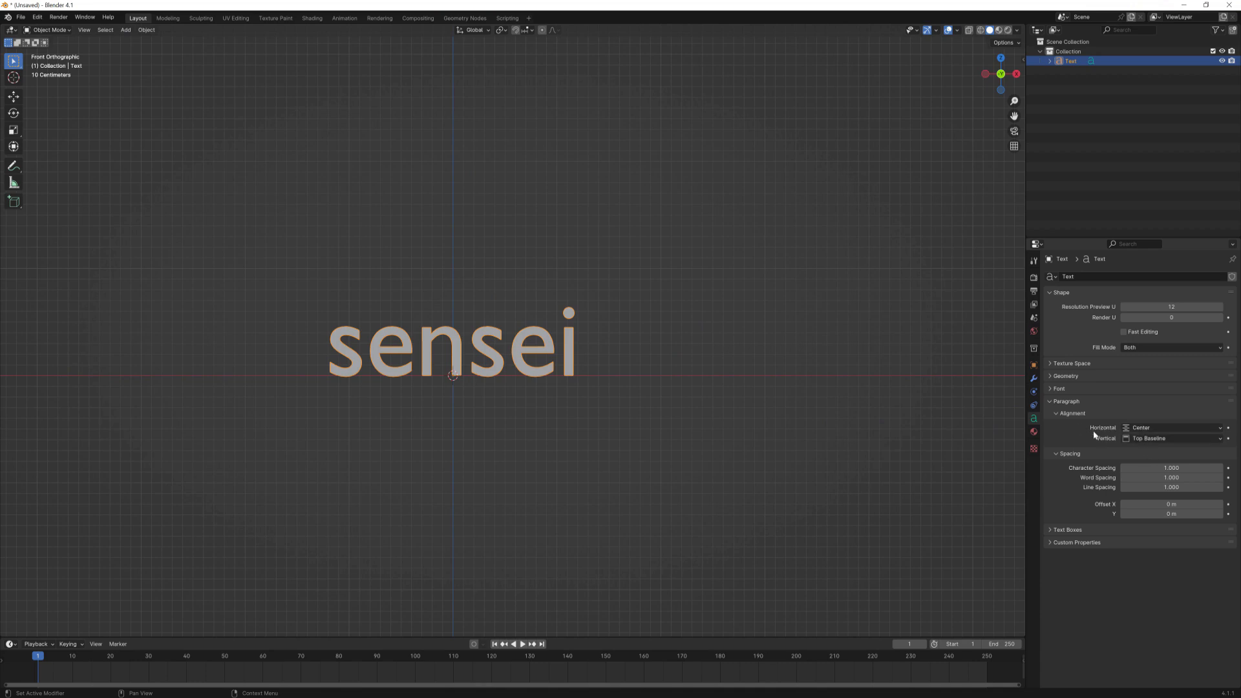
Load Blade Runner Movie Font Regular from the Windows fonts folder as the text's regular font
left_click(1055, 390)
left_click(1220, 404)
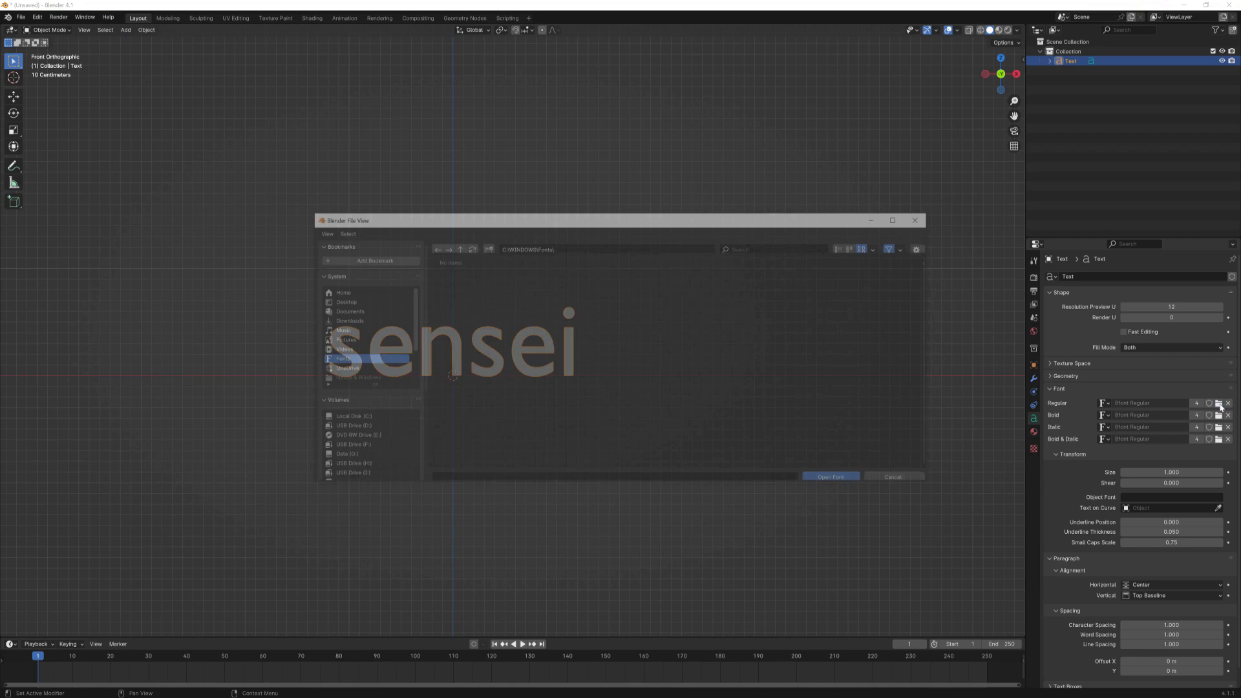
scroll(793, 333, "down", 1)
scroll(793, 332, "down", 5)
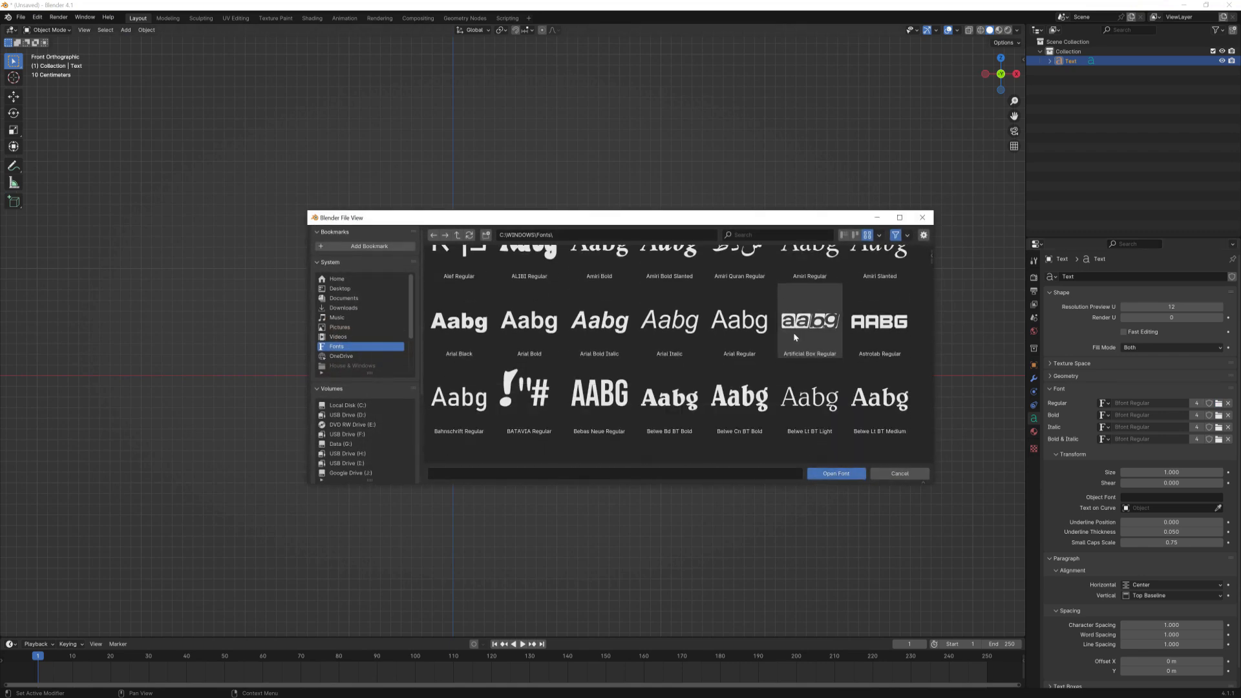
left_click(807, 373)
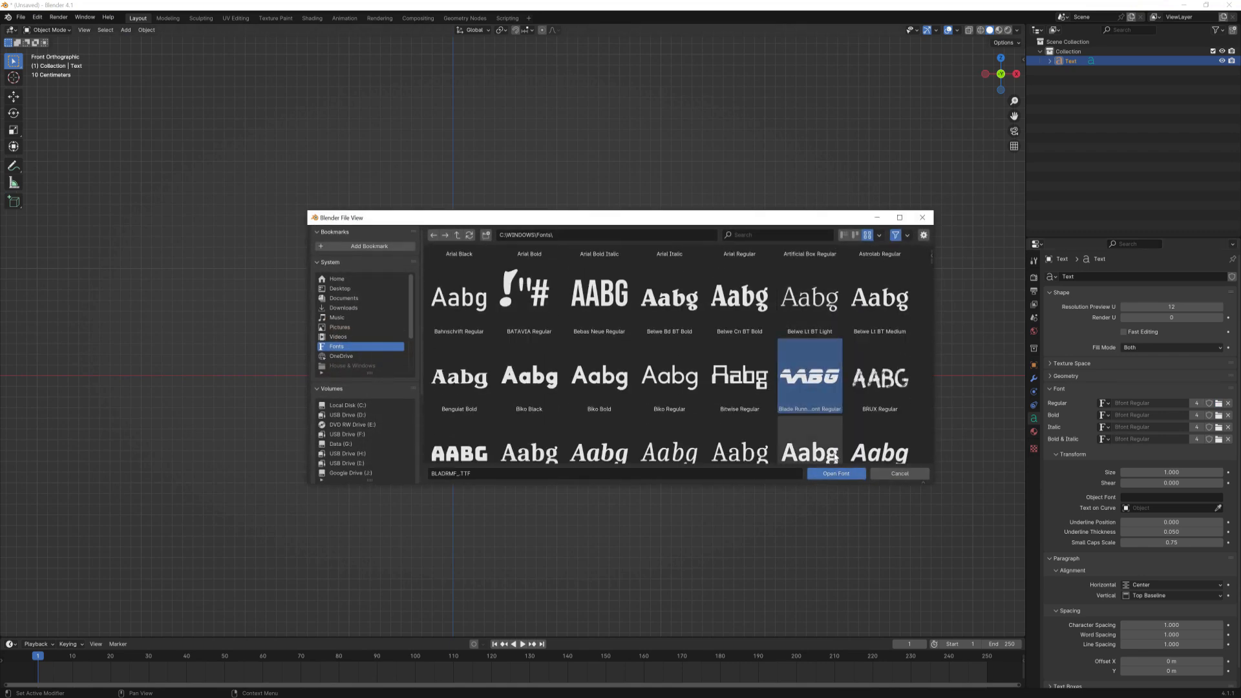
left_click(839, 475)
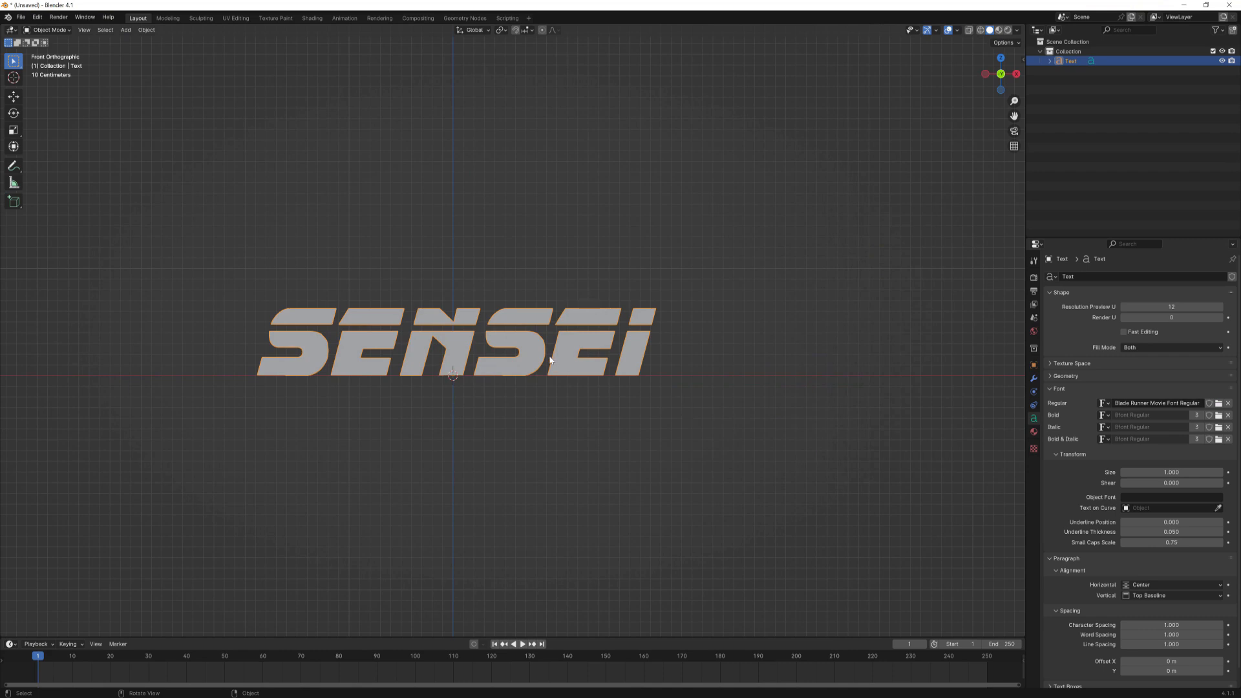
Give the text 3D thickness by setting its geometry extrude to 0.15 m
scroll(565, 386, "up", 1)
middle_click_drag(566, 386, 601, 393, "shift")
left_click(1052, 390)
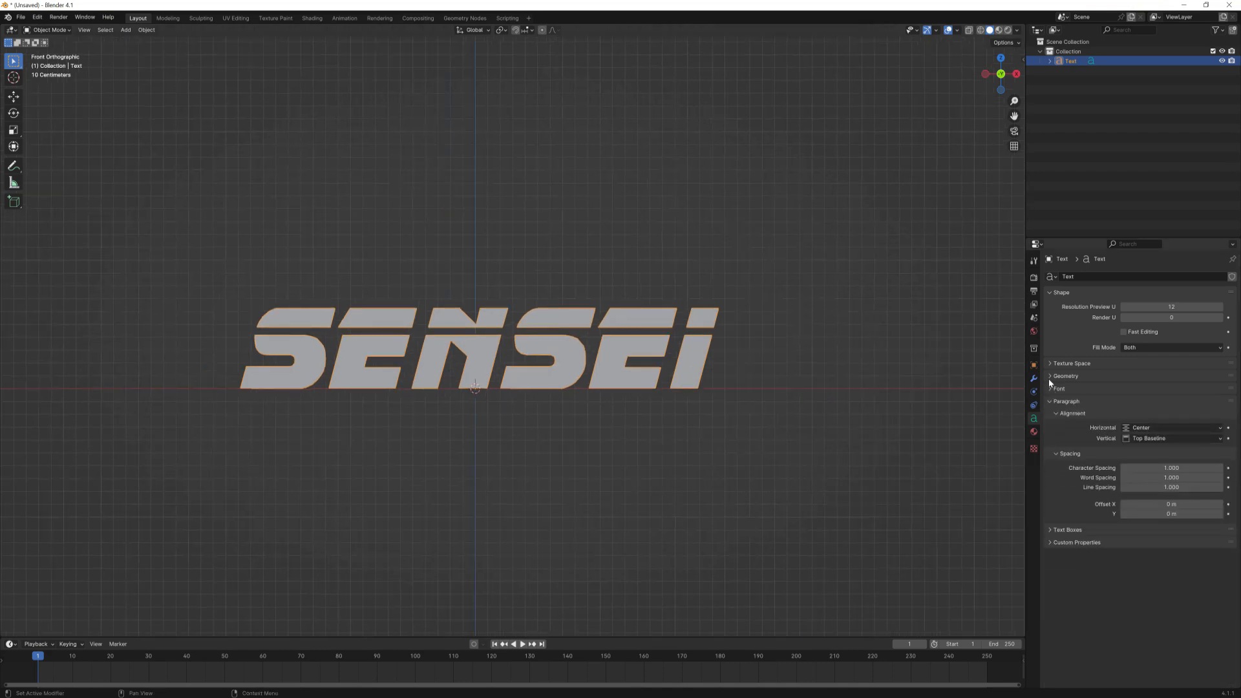
left_click(1050, 377)
middle_click_drag(734, 443, 831, 460)
left_click_drag(1139, 402, 1171, 401)
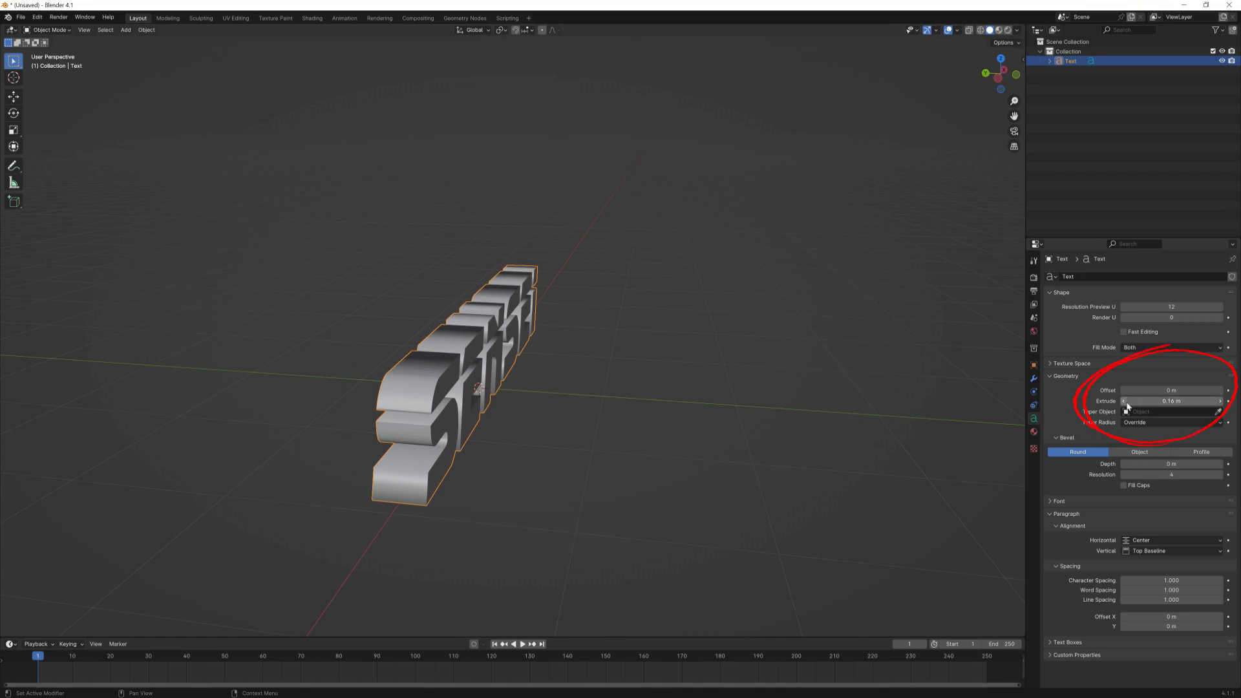
left_click(1126, 401)
middle_click_drag(593, 379, 666, 419)
scroll(511, 398, "up", 5)
scroll(516, 391, "up", 2)
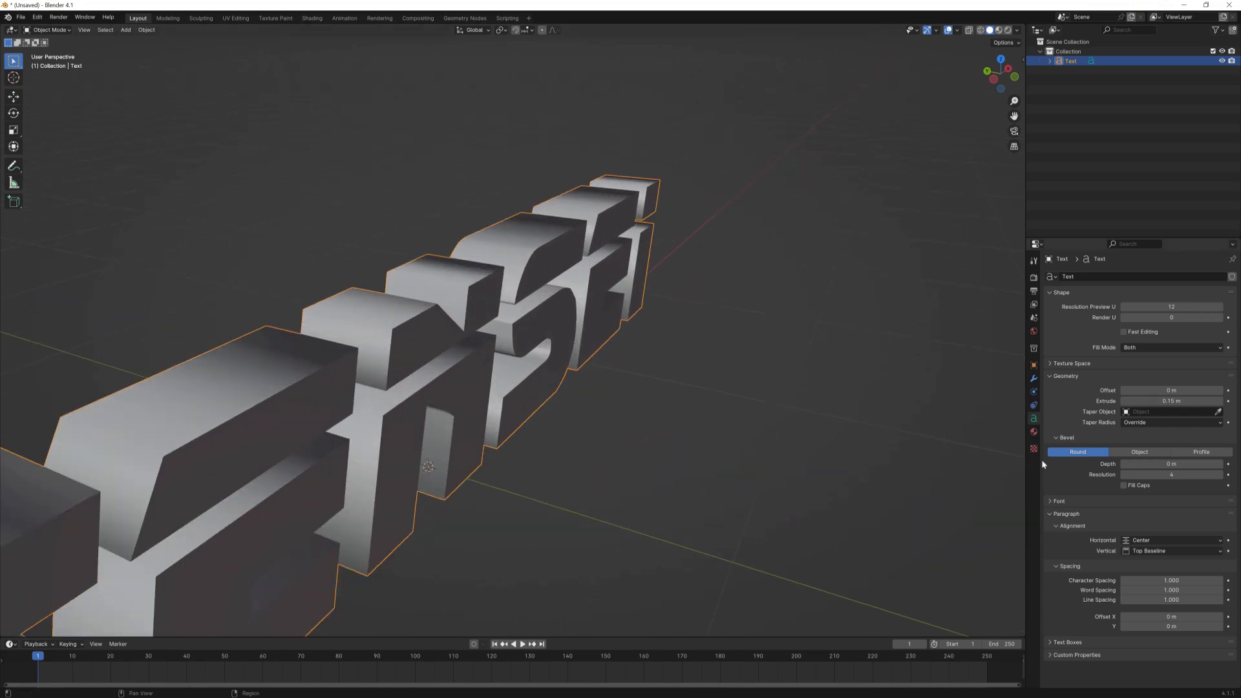
Try a round bevel depth of 0.02 m on the text and reset the depth to 0 m
left_click(1057, 438)
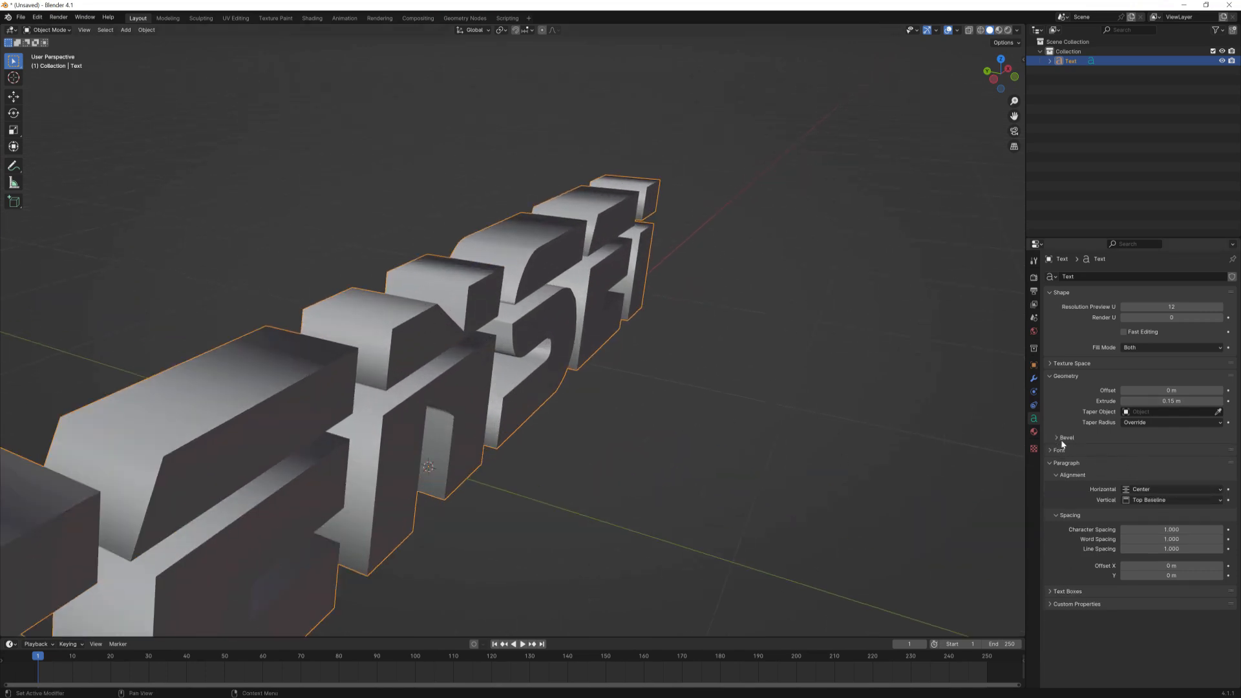
left_click(1058, 437)
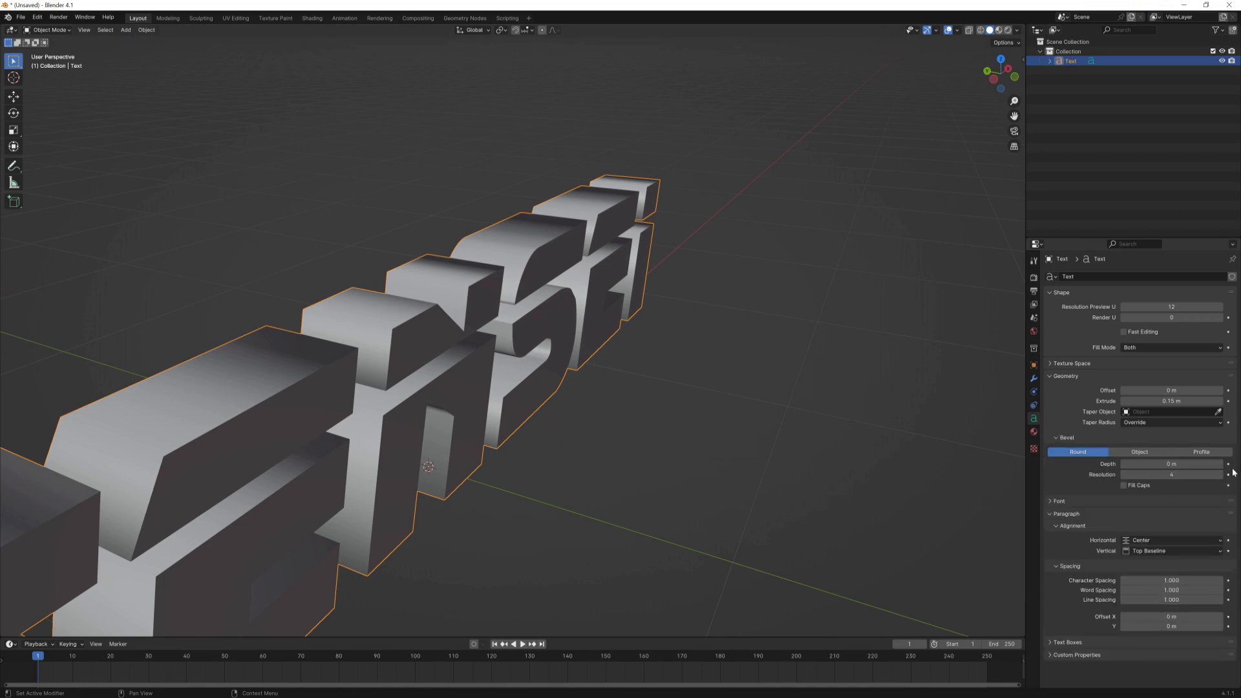
left_click_drag(1219, 464, 1231, 464)
middle_click_drag(897, 406, 864, 448)
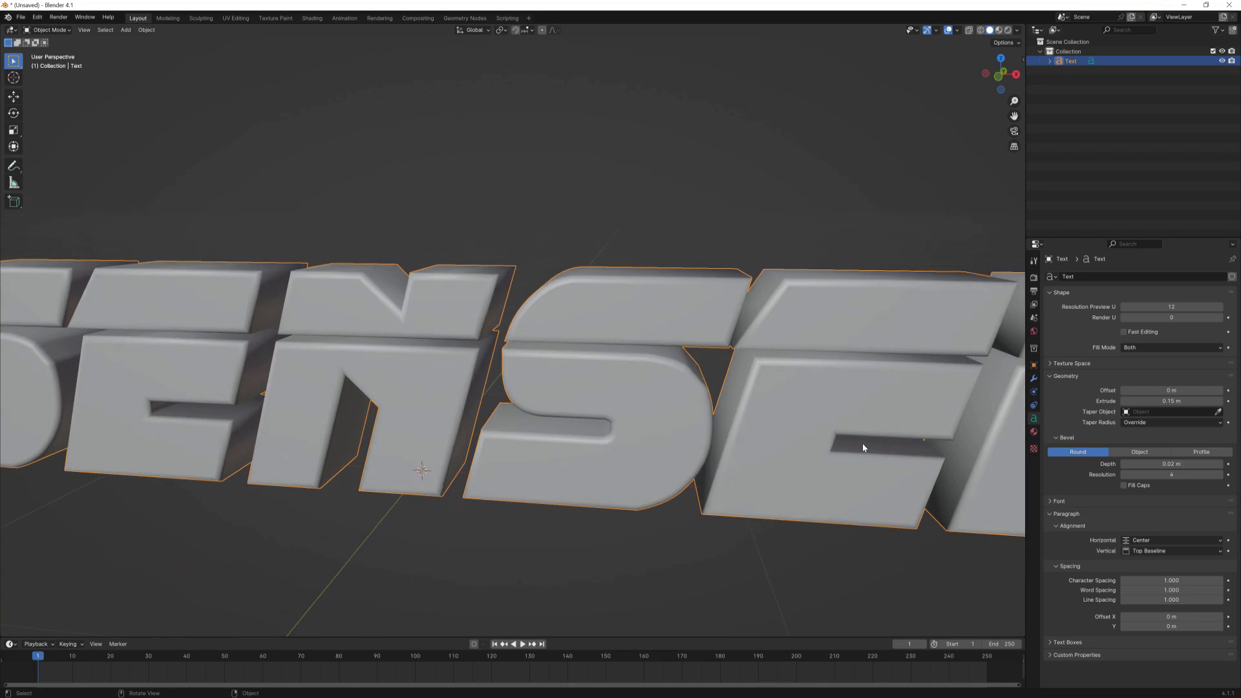
left_click_drag(1125, 464, 1117, 464)
scroll(779, 451, "down", 3)
middle_click_drag(759, 492, 771, 503)
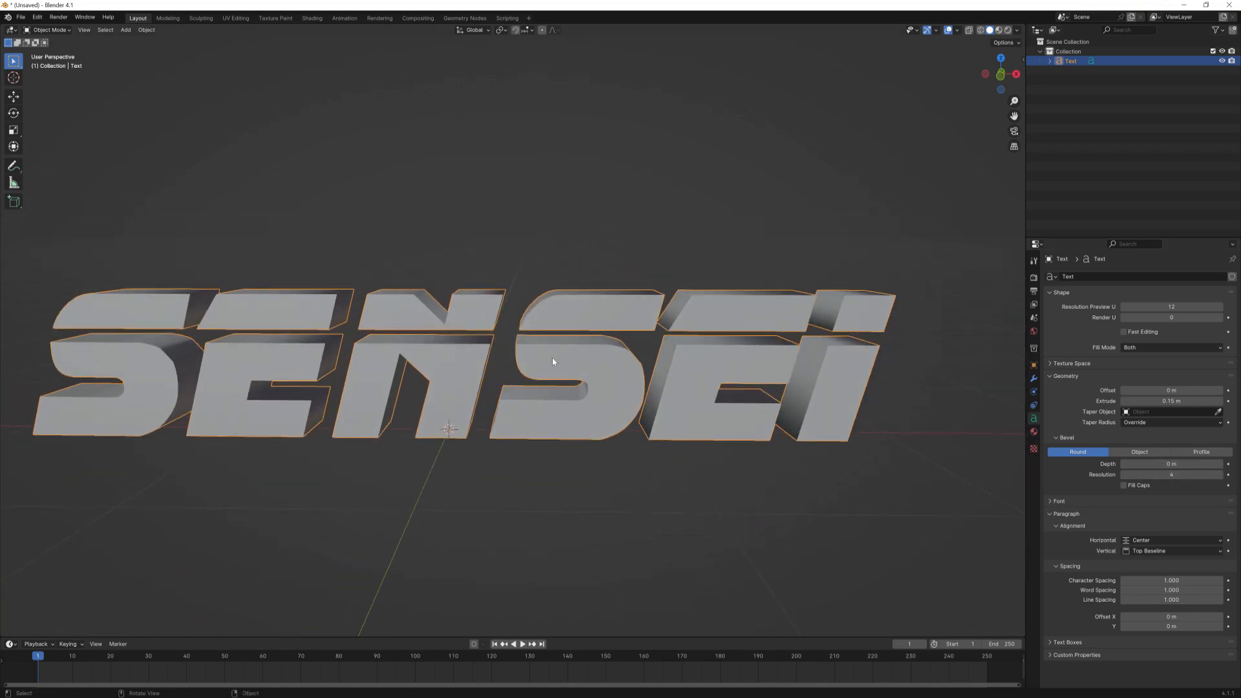
Show the scene statistics in the viewport and convert the text object to a mesh
left_click(956, 30)
left_click(900, 109)
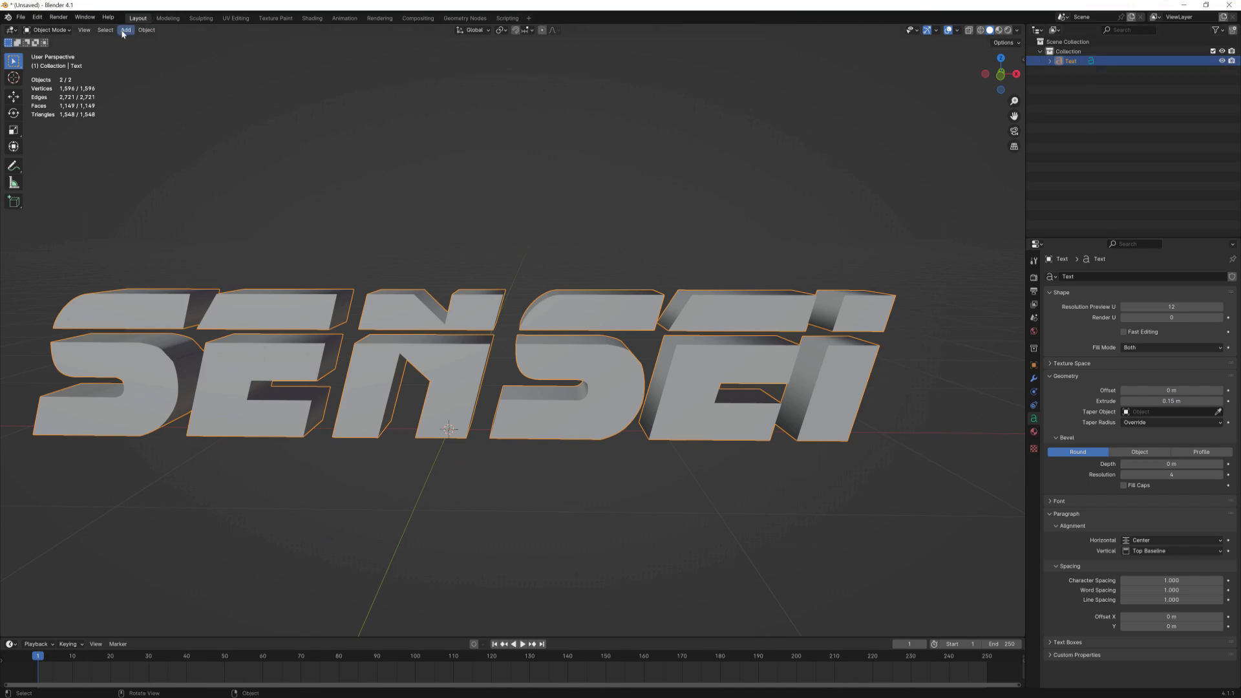
left_click(146, 30)
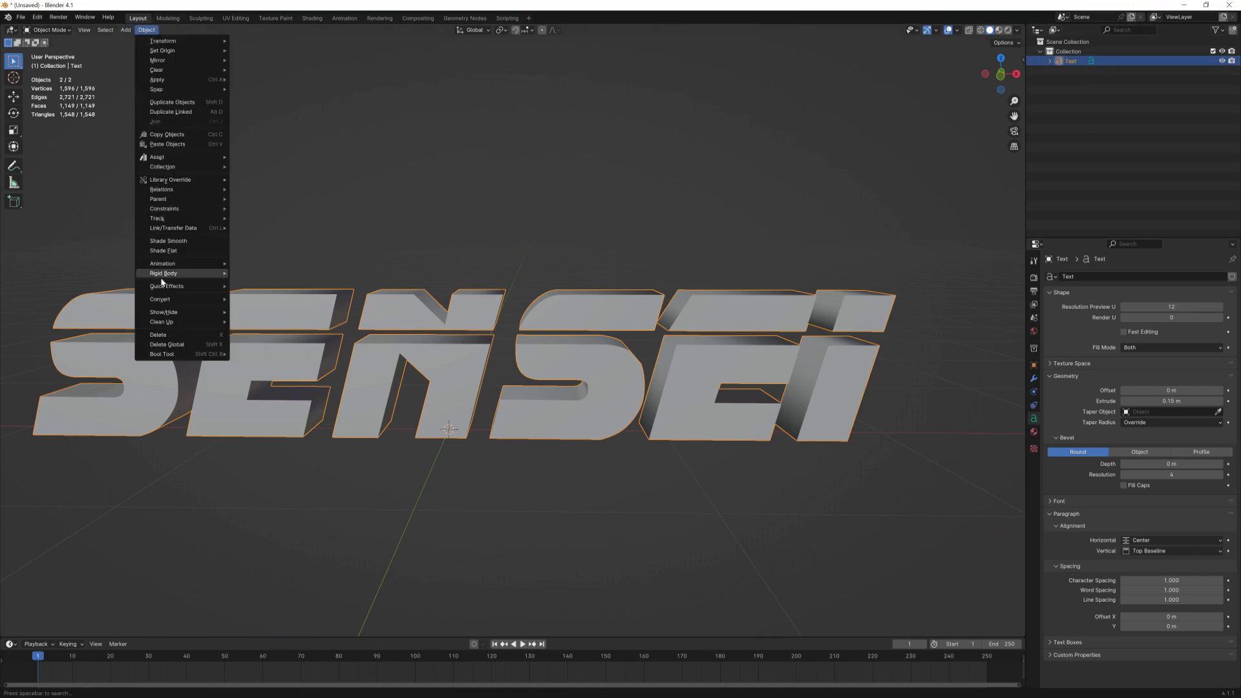
mouse_move(187, 300)
left_click(266, 309)
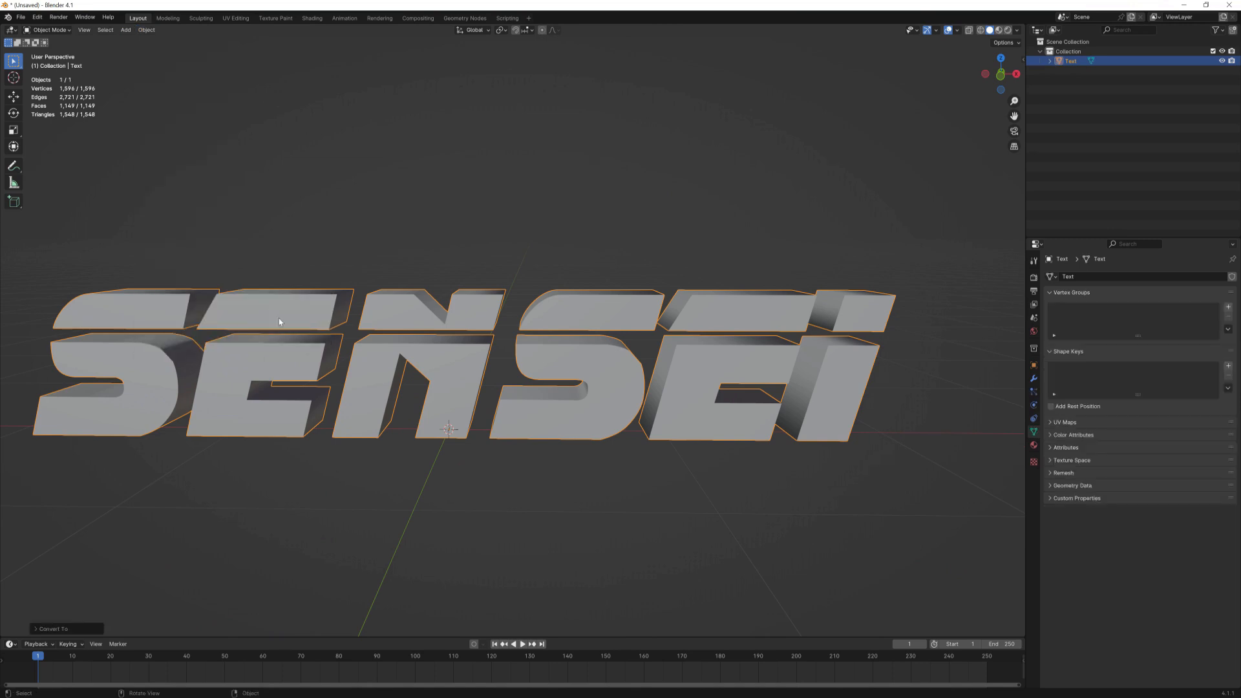
Select all of the text mesh's geometry in Edit Mode and clean it up with Limited Dissolve
middle_click_drag(478, 381, 515, 394)
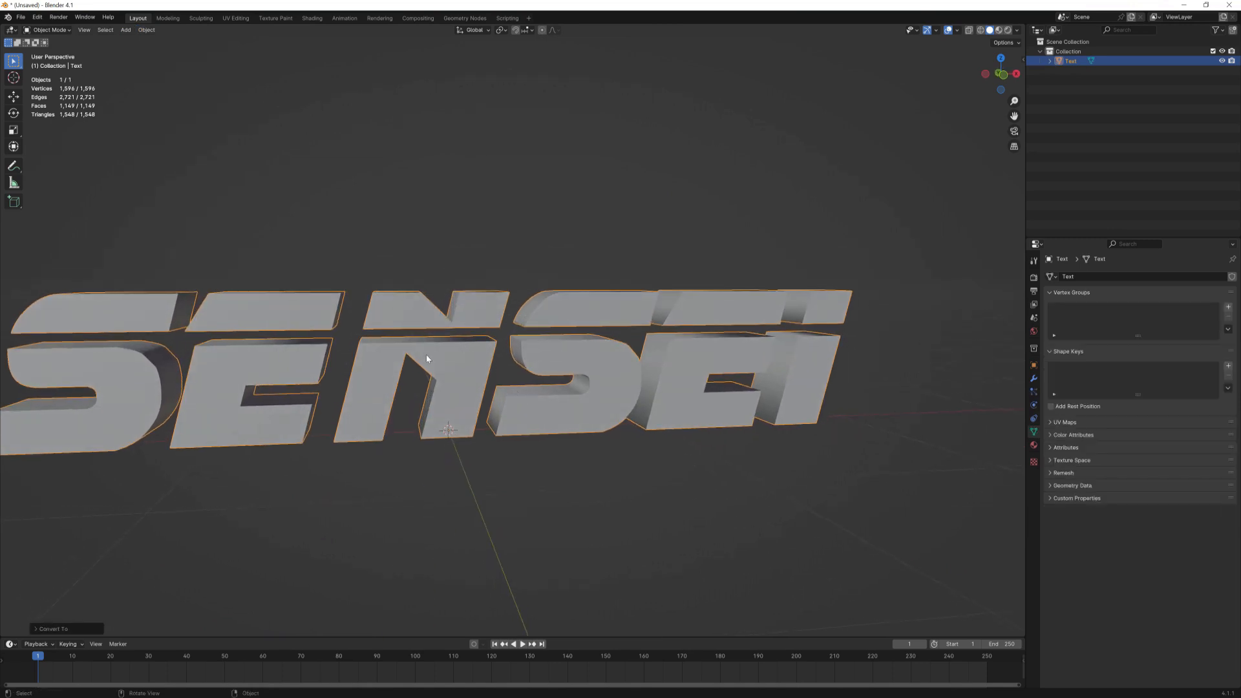
key("Tab")
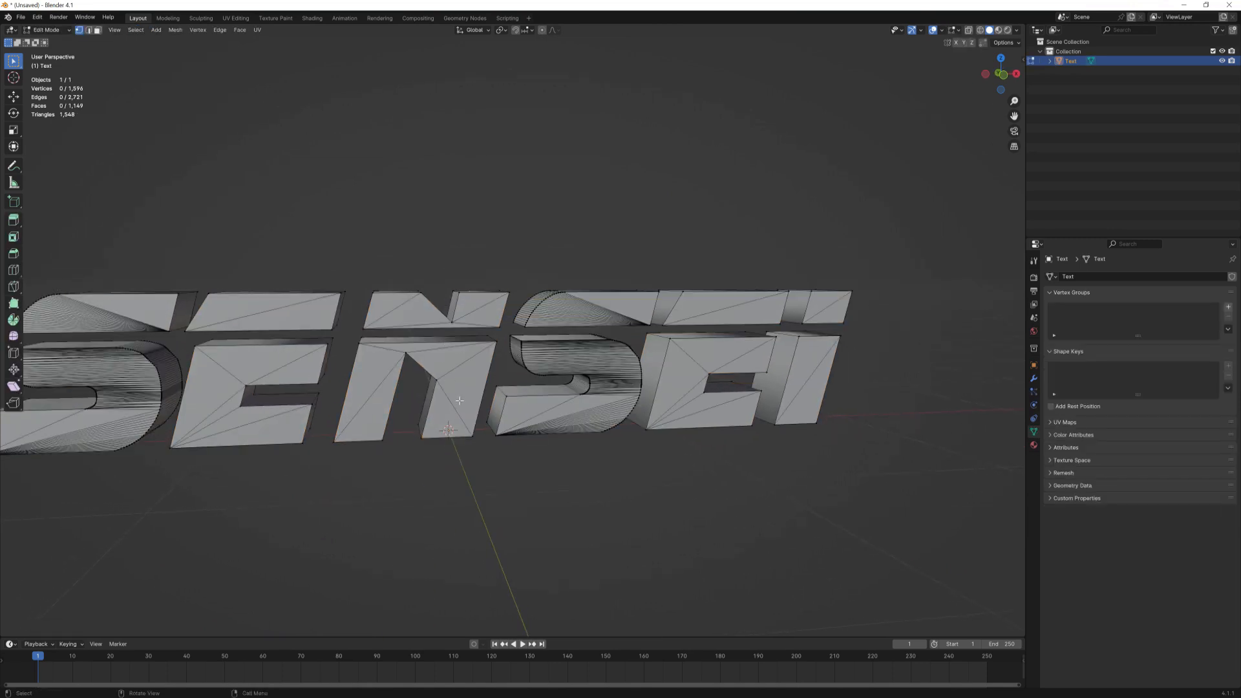
key("a")
middle_click_drag(477, 430, 538, 446)
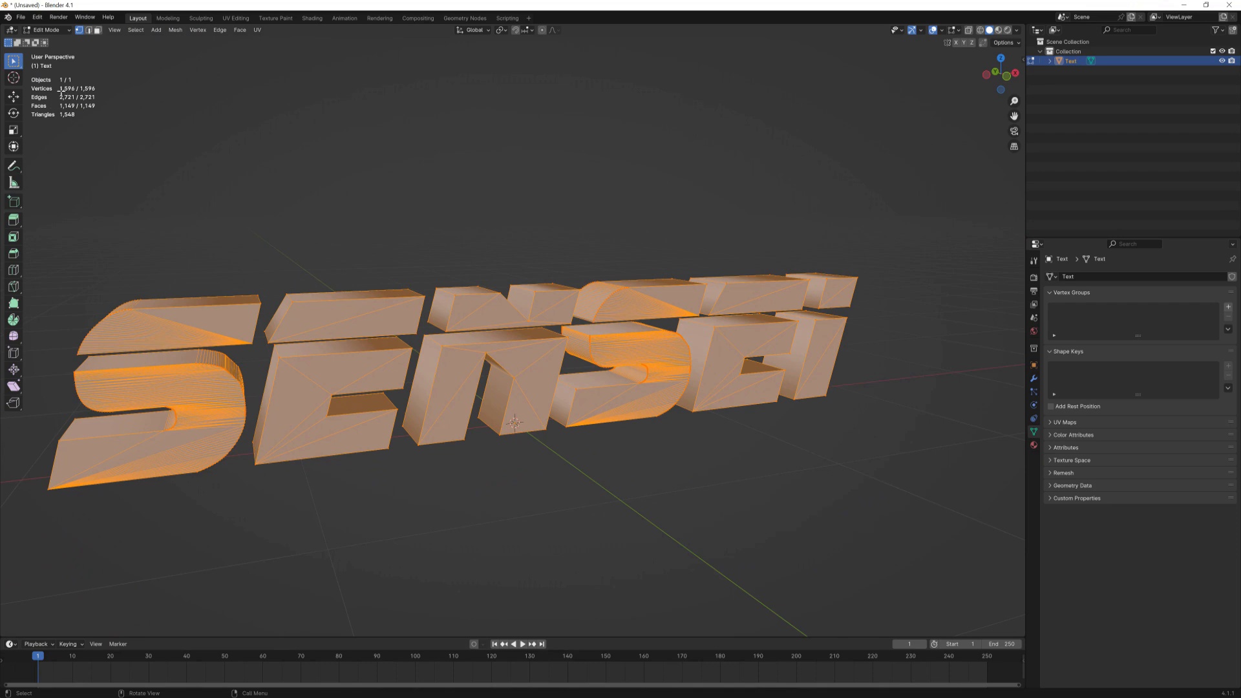
left_click(180, 32)
mouse_move(191, 254)
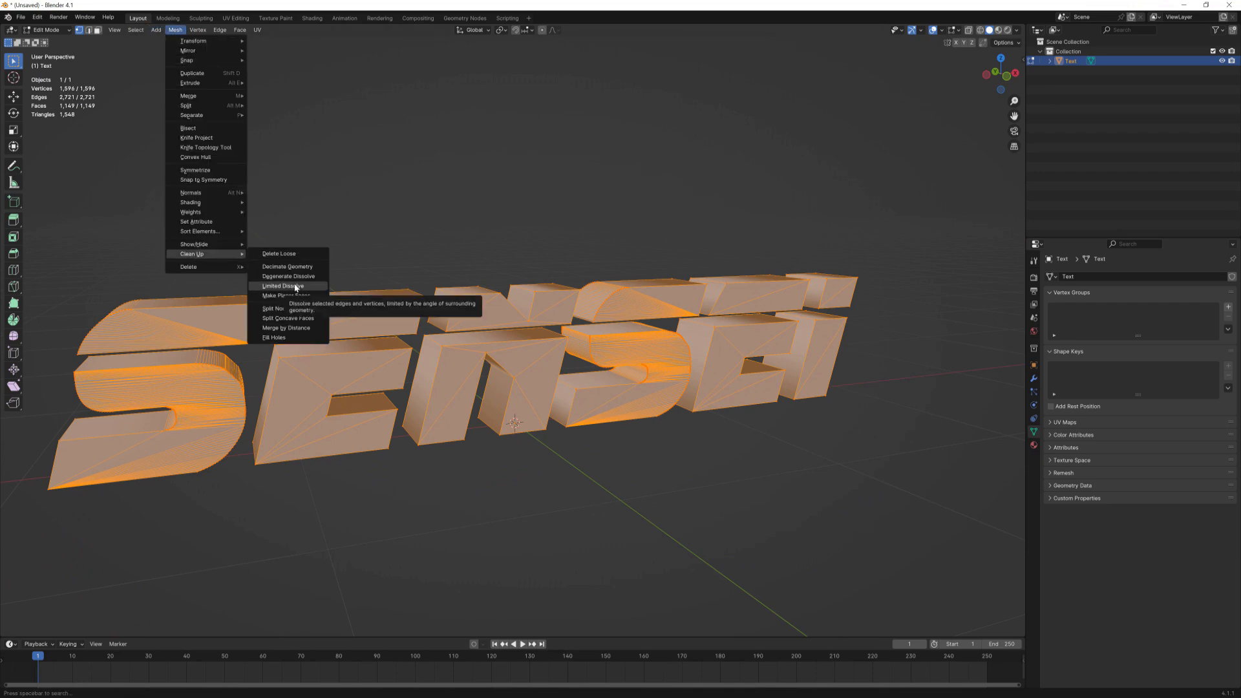
left_click(296, 286)
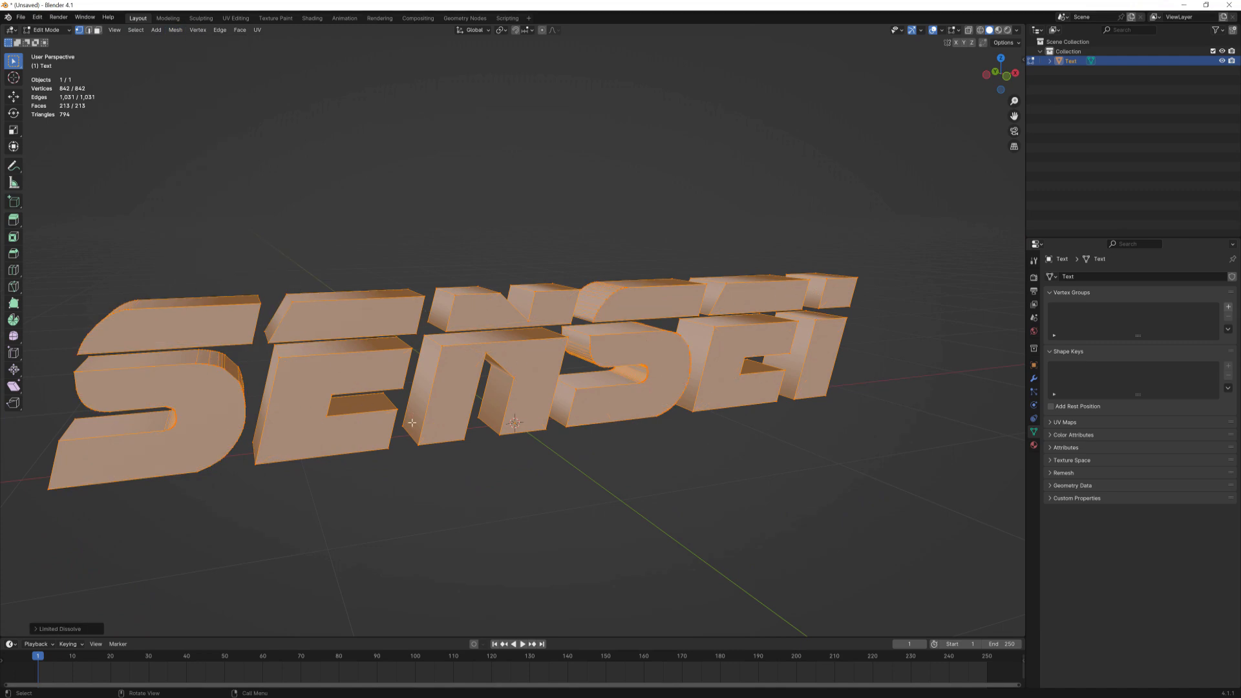
Reduce the whole text mesh with Decimate Geometry at a ratio of 0.5
middle_click_drag(562, 427, 270, 183)
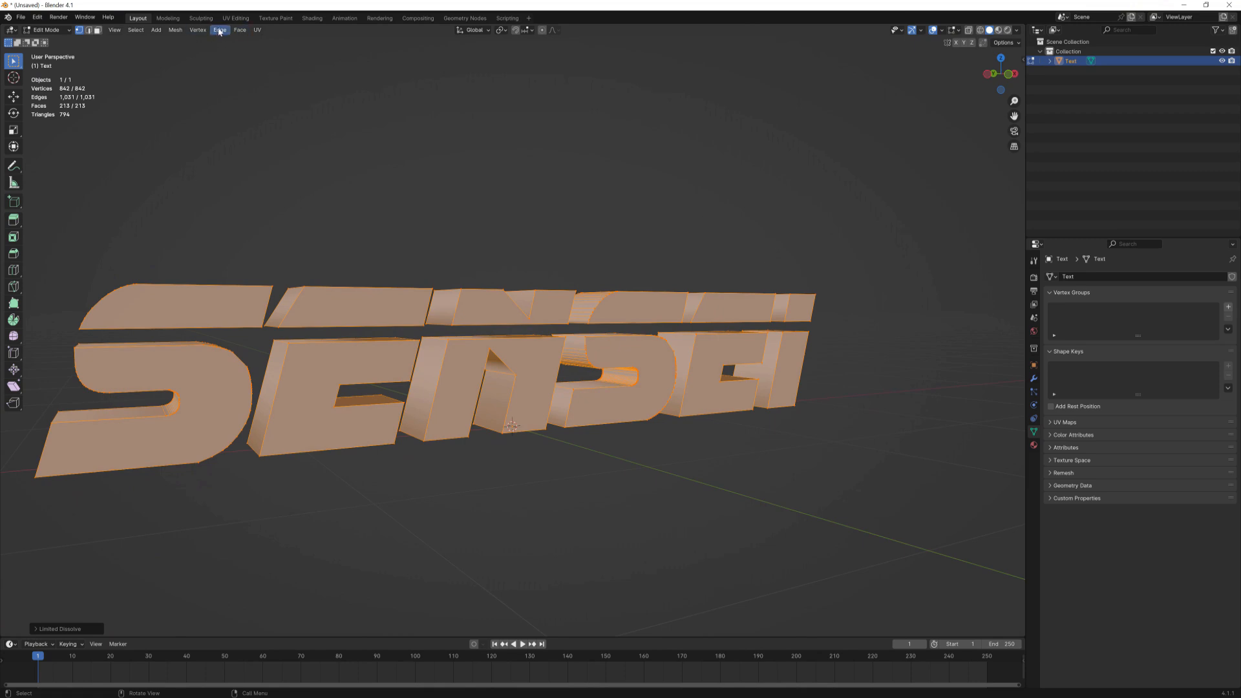
left_click(174, 30)
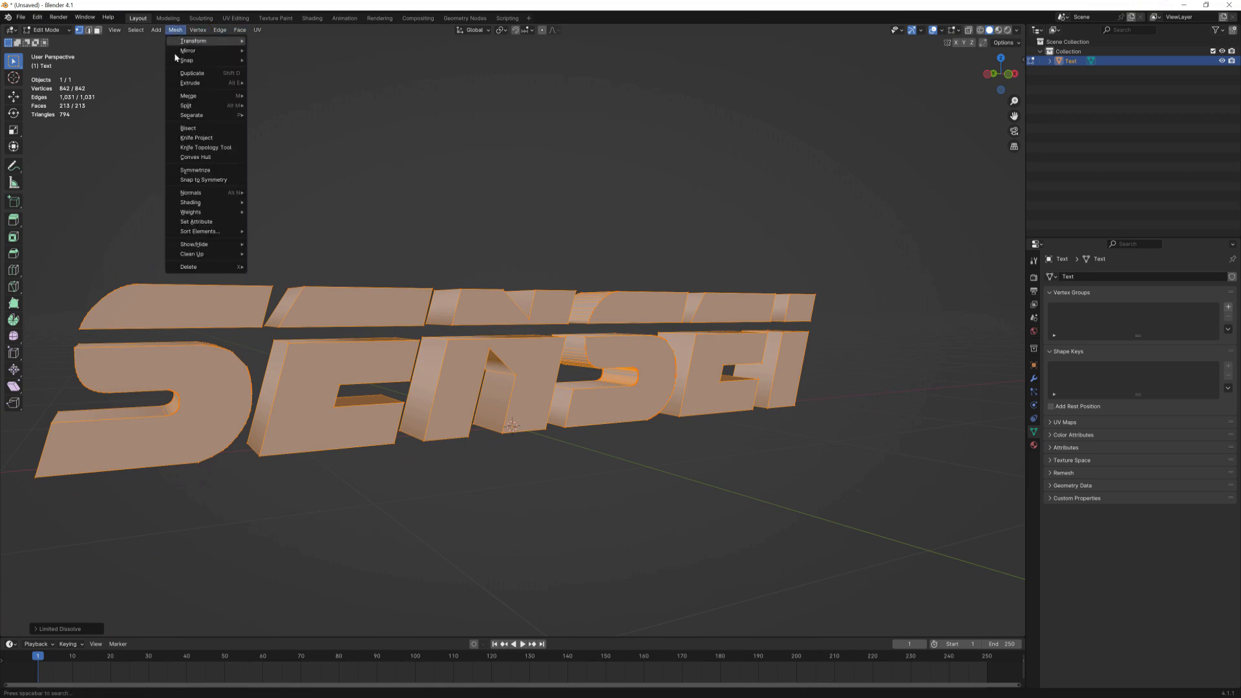
mouse_move(240, 254)
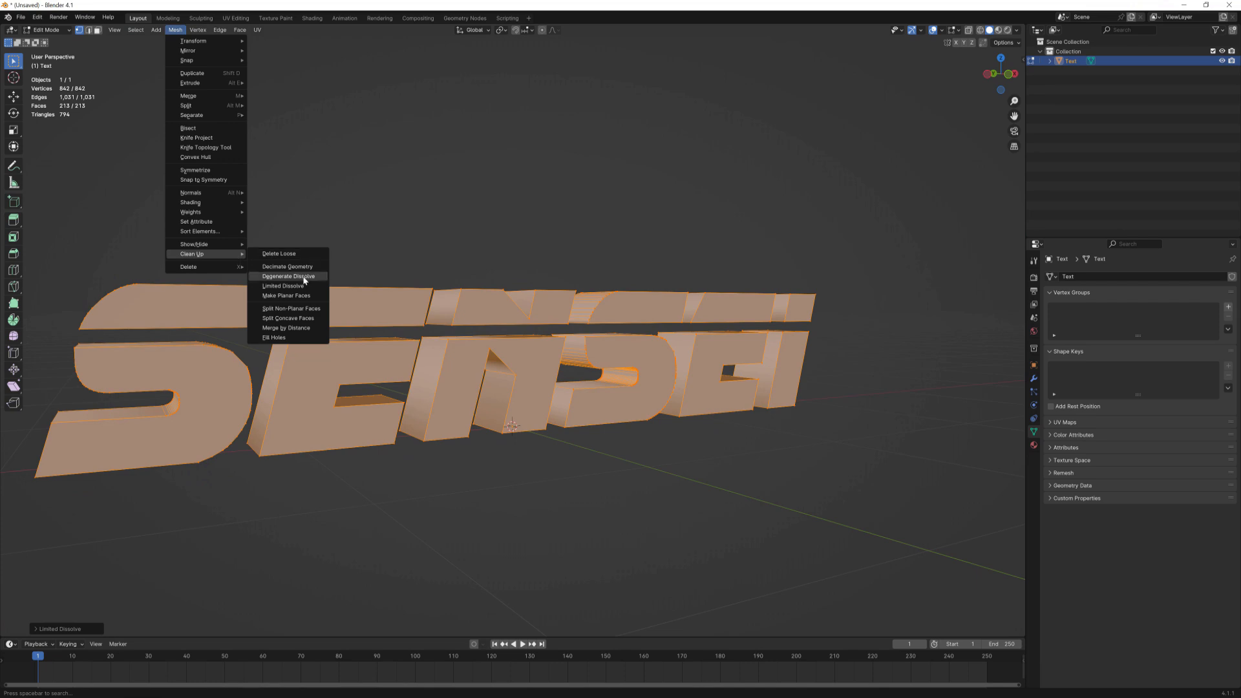
left_click(294, 267)
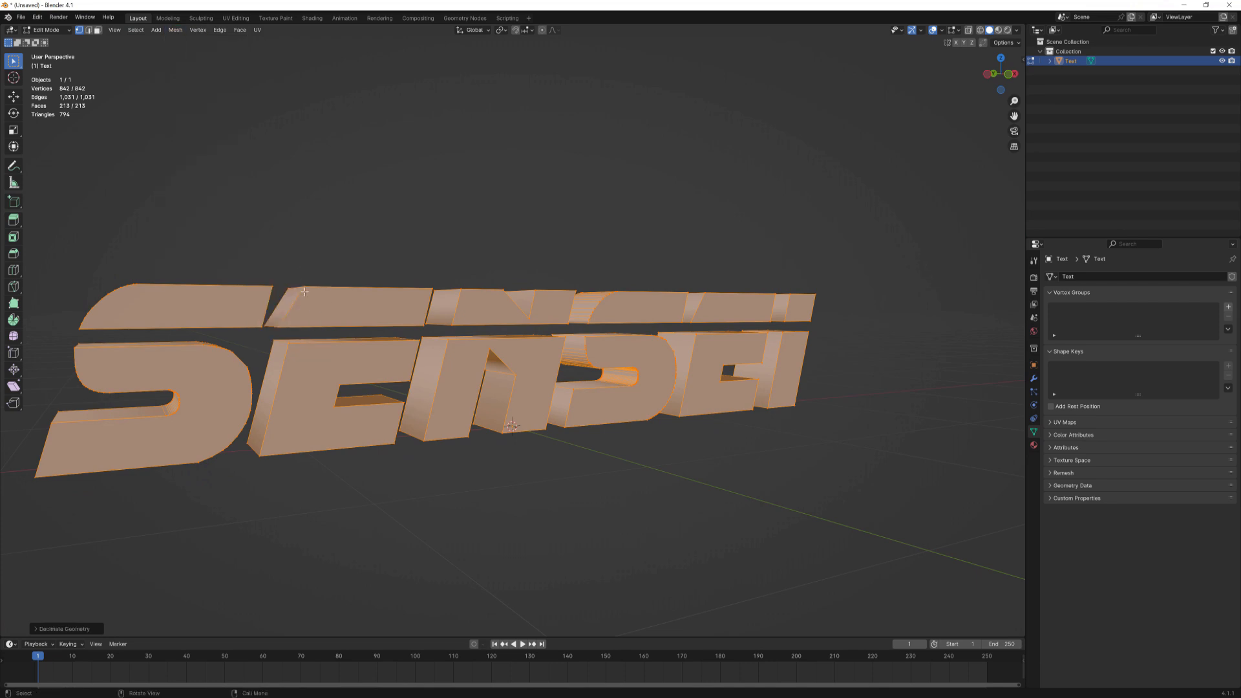
left_click(36, 629)
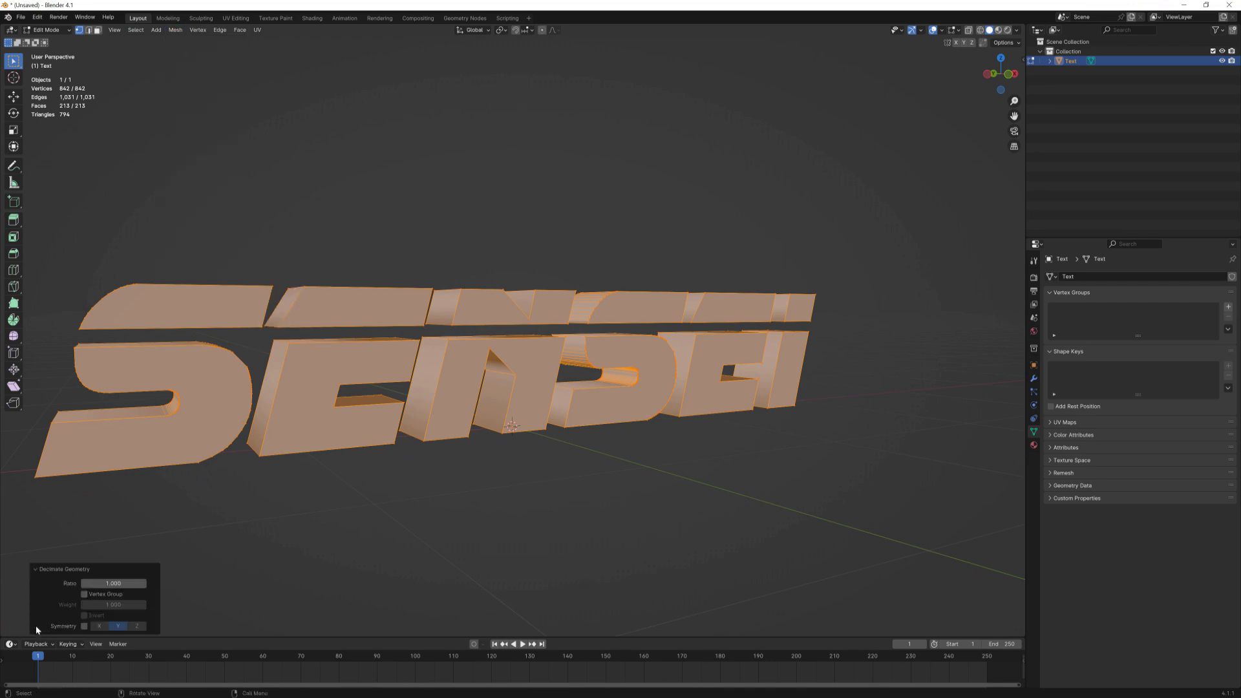
left_click(85, 583)
left_click(84, 584)
left_click(85, 584)
left_click(113, 584)
key("BackSpace")
type(".5")
key("Return")
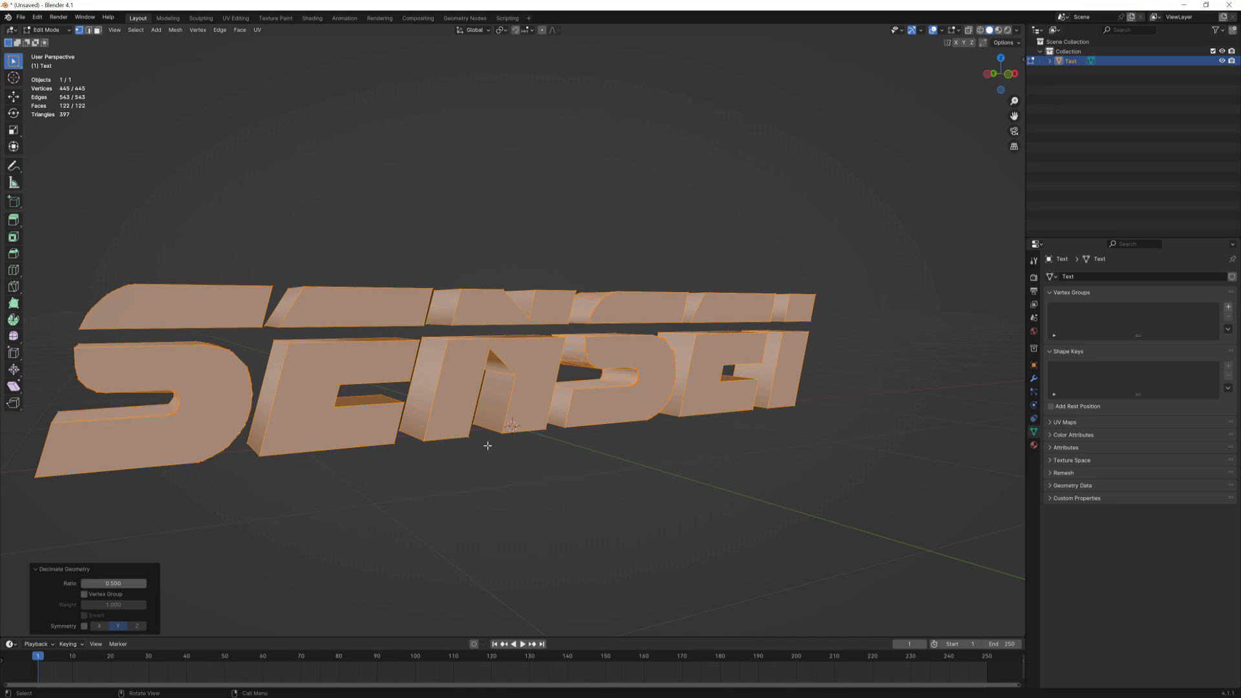
Deselect the text mesh's geometry and return to Object Mode
mouse_move(548, 485)
middle_mouse_down()
mouse_move(548, 514)
mouse_move(555, 497)
middle_mouse_up()
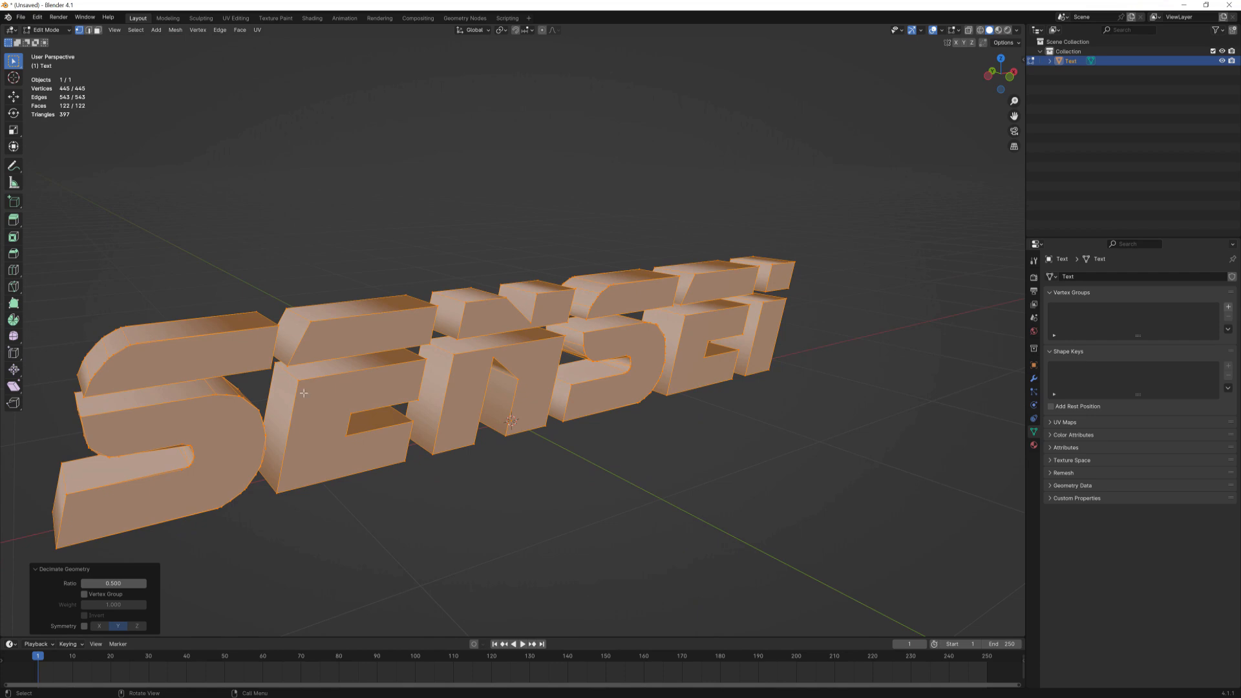
left_click(321, 556)
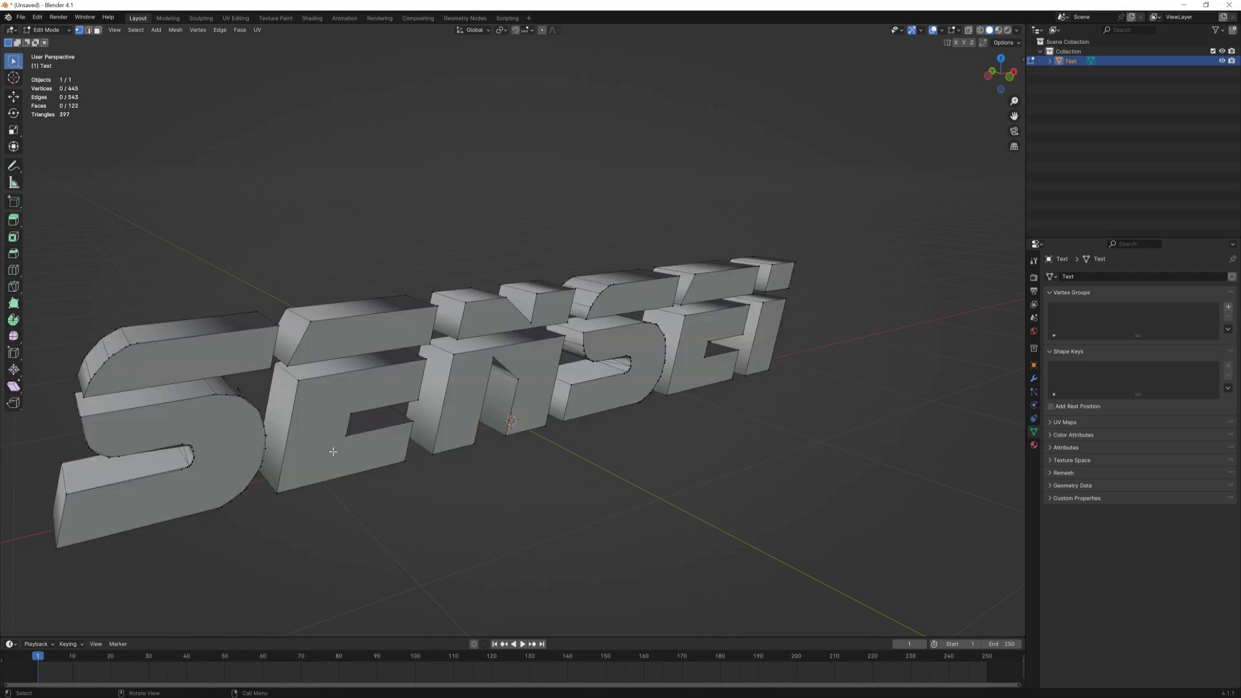
key("Tab")
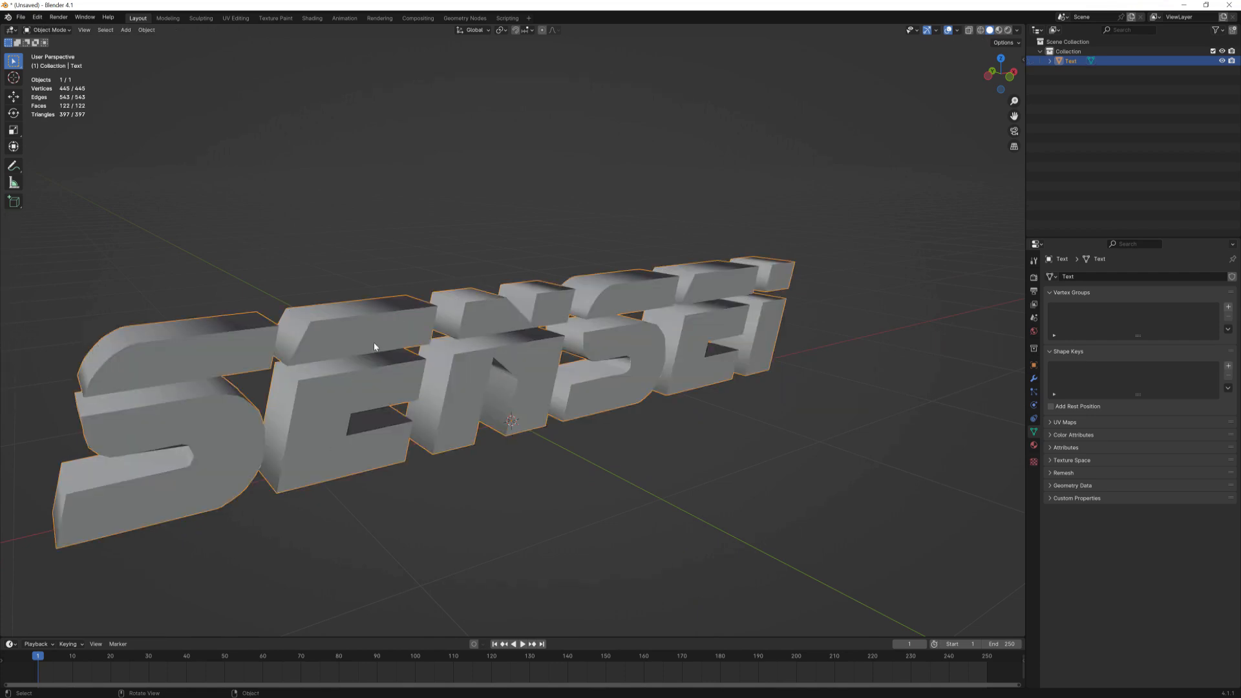
In the UV Editing workspace, unwrap the whole text mesh using Smart UV Project with its default settings
left_click(235, 18)
key("a")
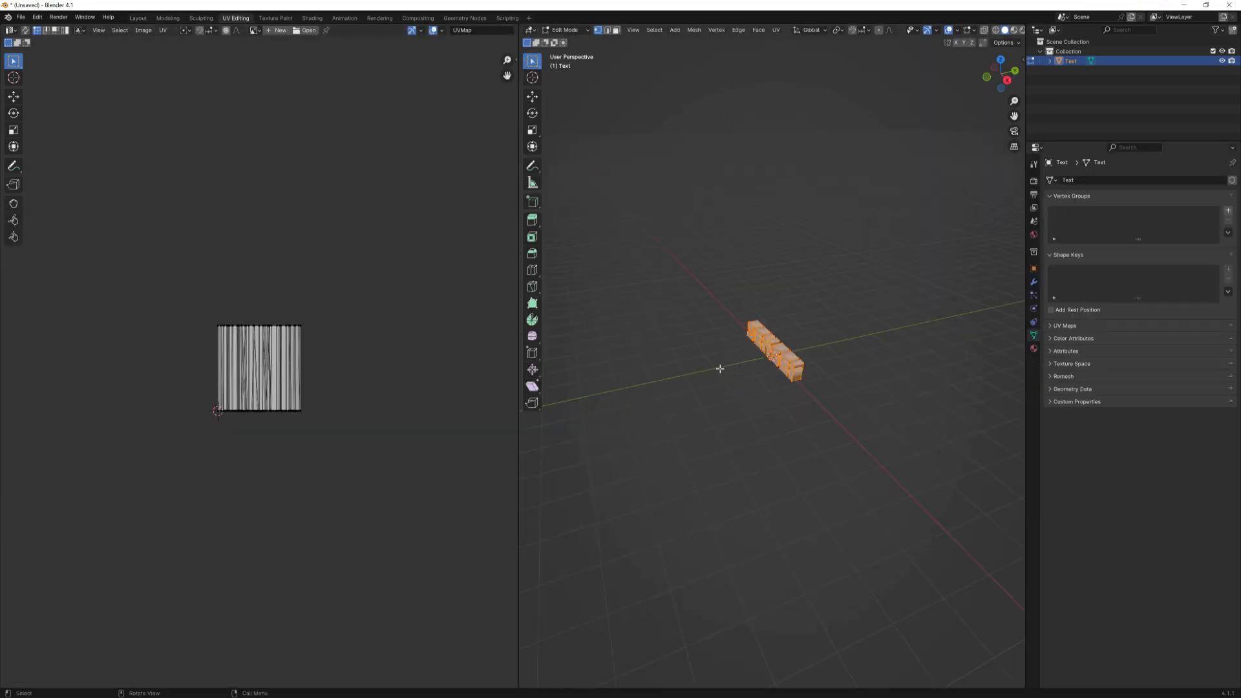
scroll(258, 400, "up", 7)
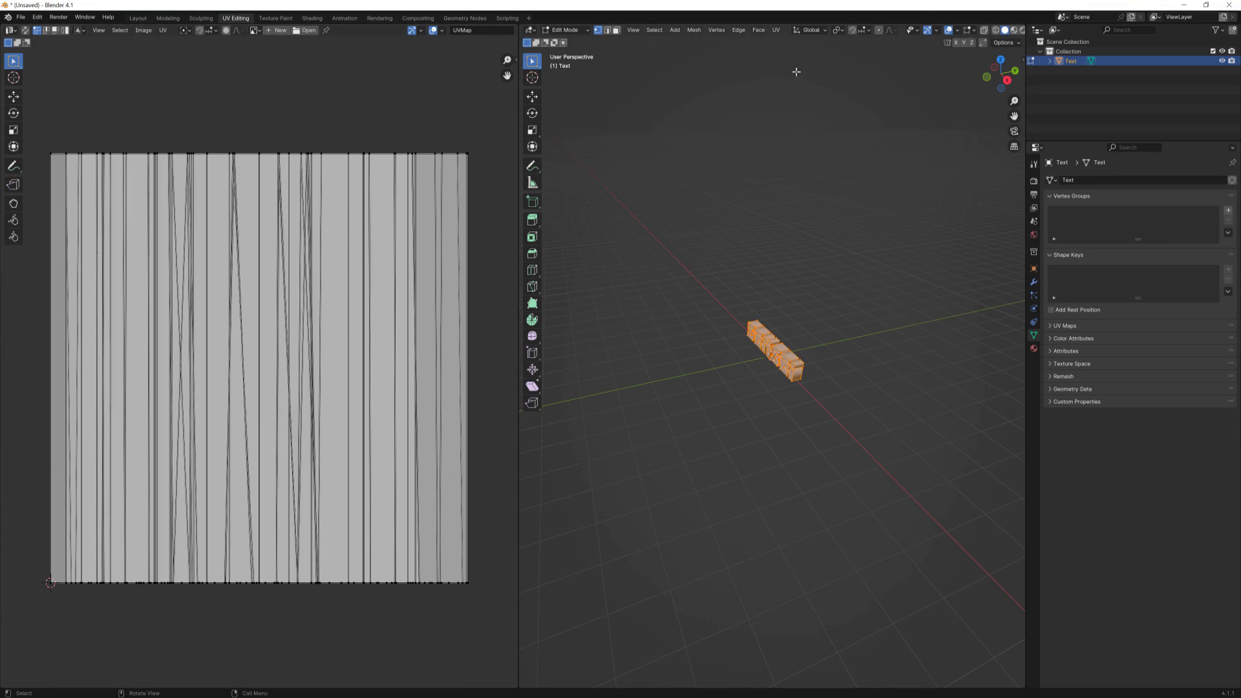
left_click(776, 30)
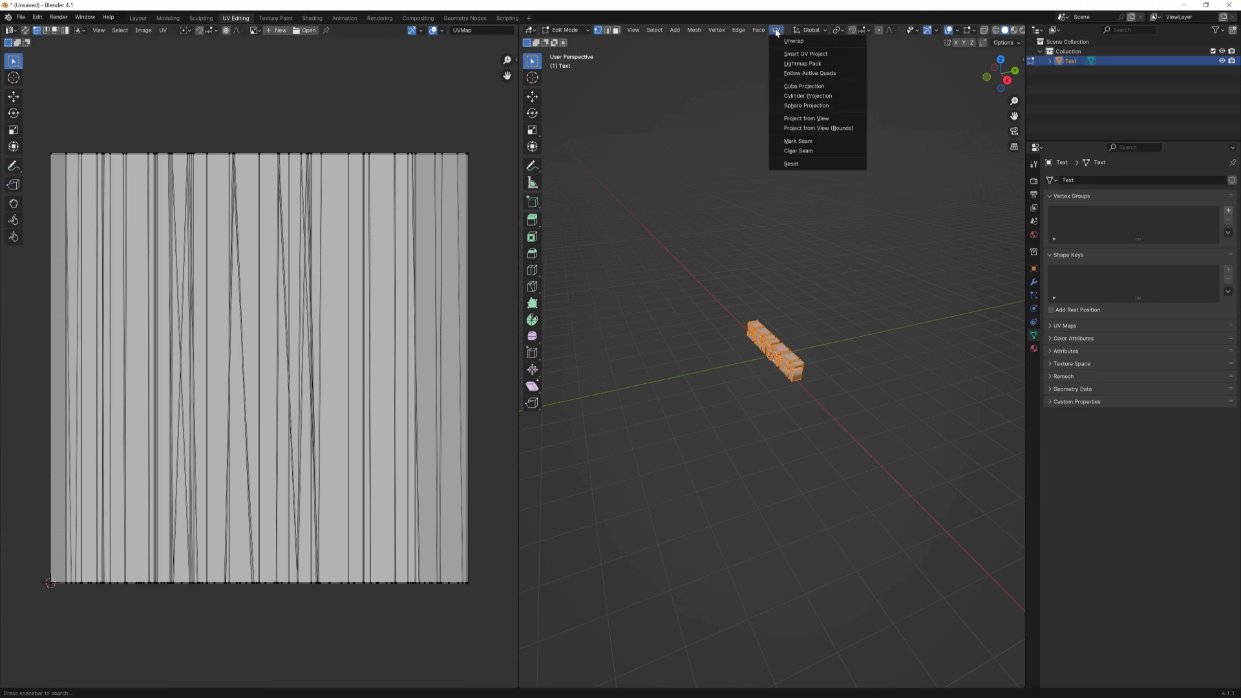
left_click(804, 54)
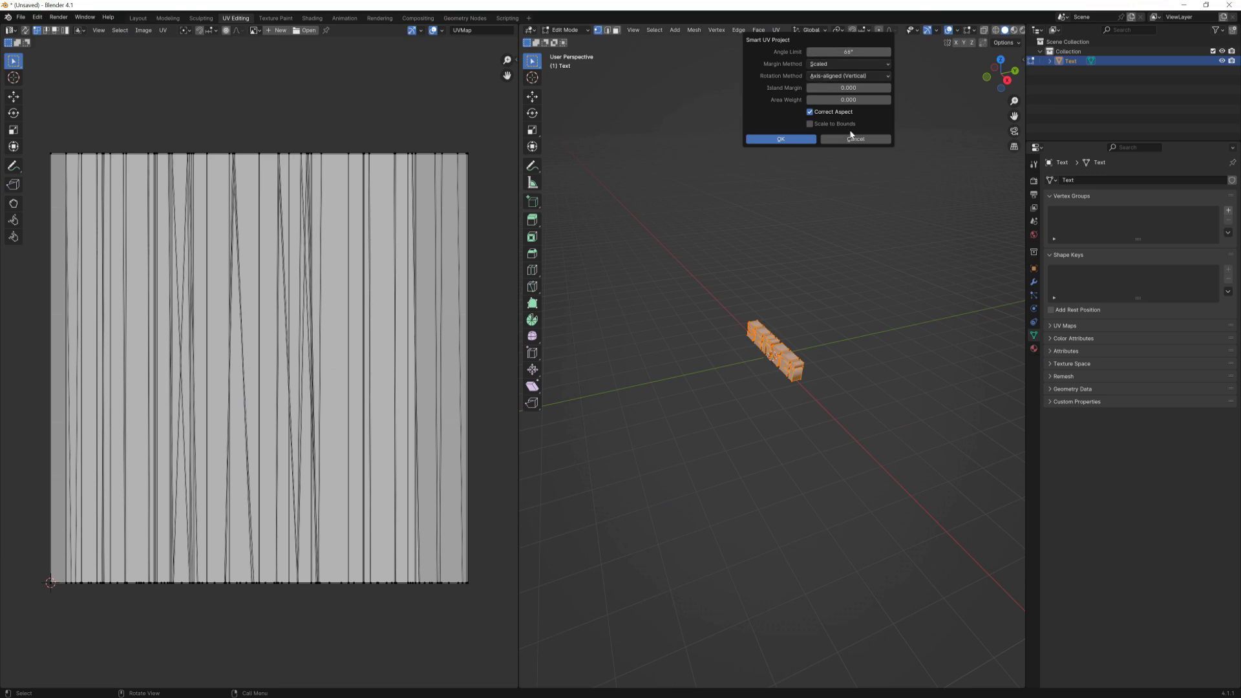
left_click(782, 139)
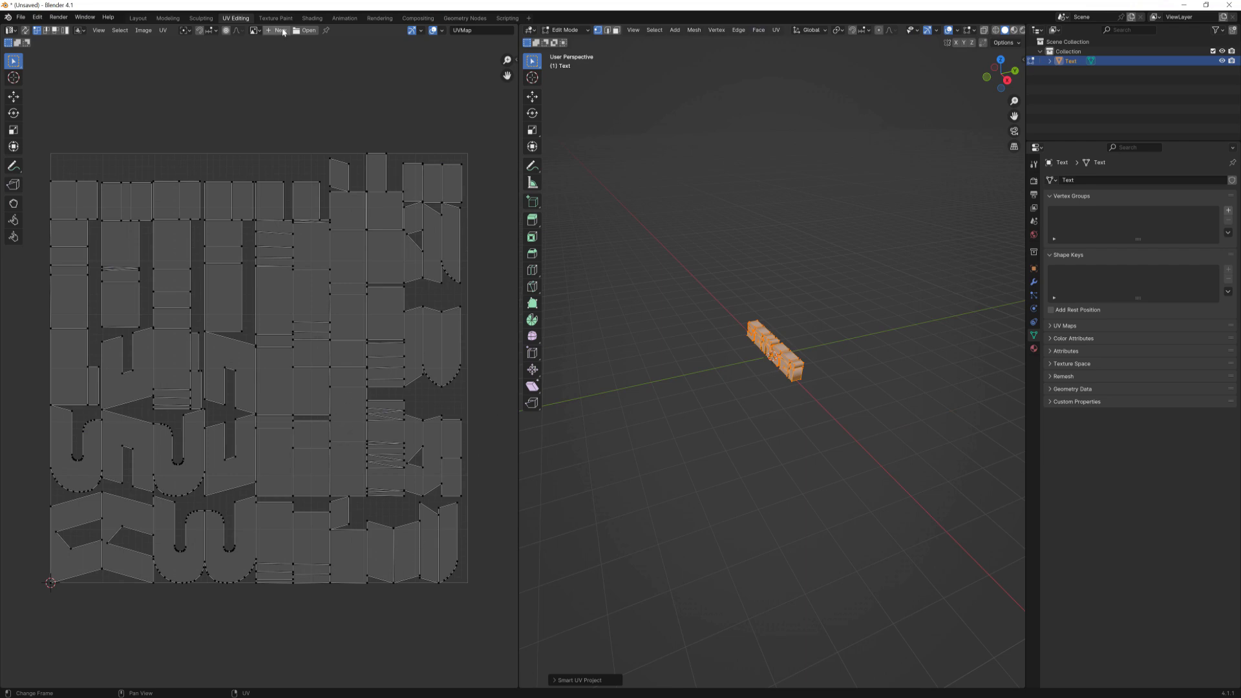
In the Shading workspace, assign the existing material named Material to the text mesh
left_click(312, 18)
left_click(589, 409)
left_click(609, 423)
middle_click_drag(451, 479, 518, 578)
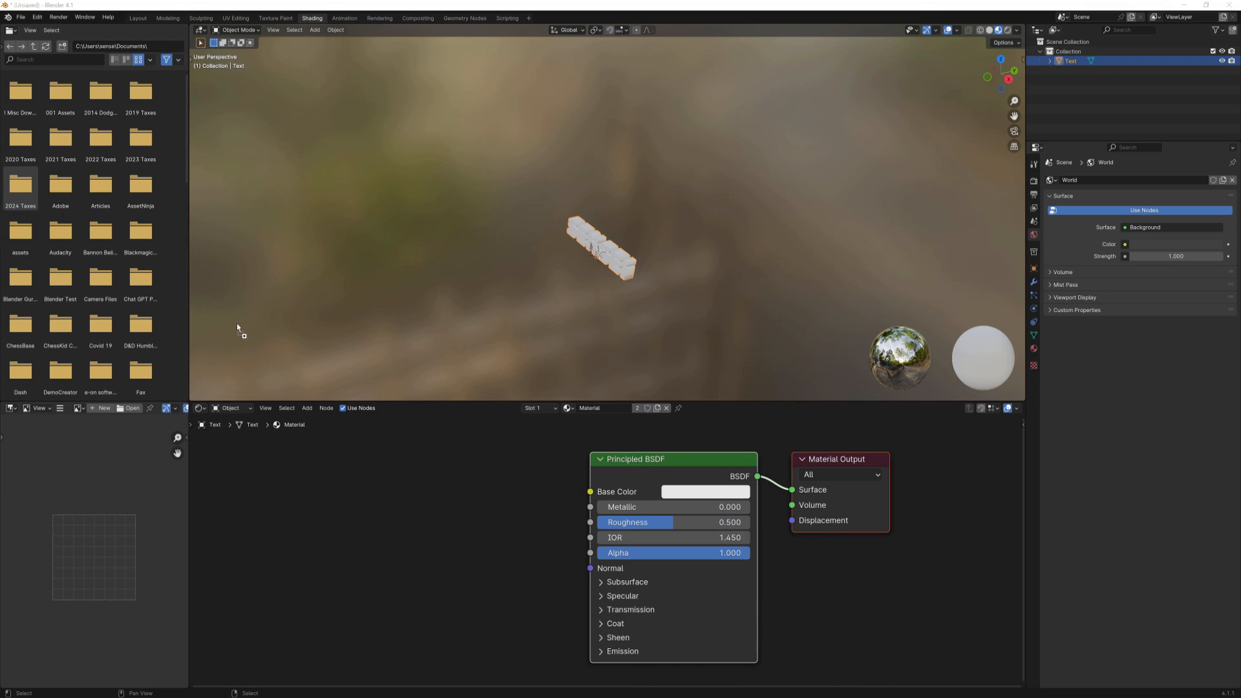
Add the Wood26_basecolor.jpg image texture to the material and connect its Color output to the Principled BSDF's Base Color
left_click_drag(237, 326, 353, 493)
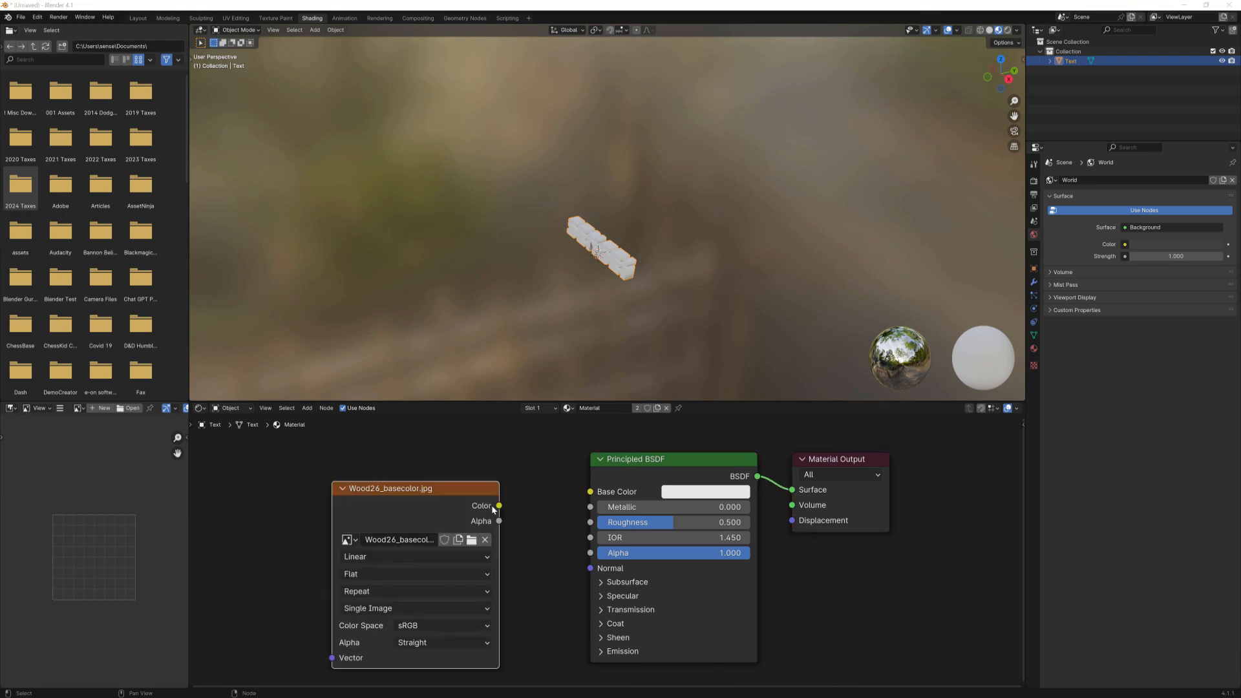
left_click_drag(499, 506, 590, 491)
middle_click_drag(585, 248, 608, 281)
Return to the Layout workspace, switch the viewport to Material Preview shading and deselect the text to inspect its wood texture
left_click(138, 18)
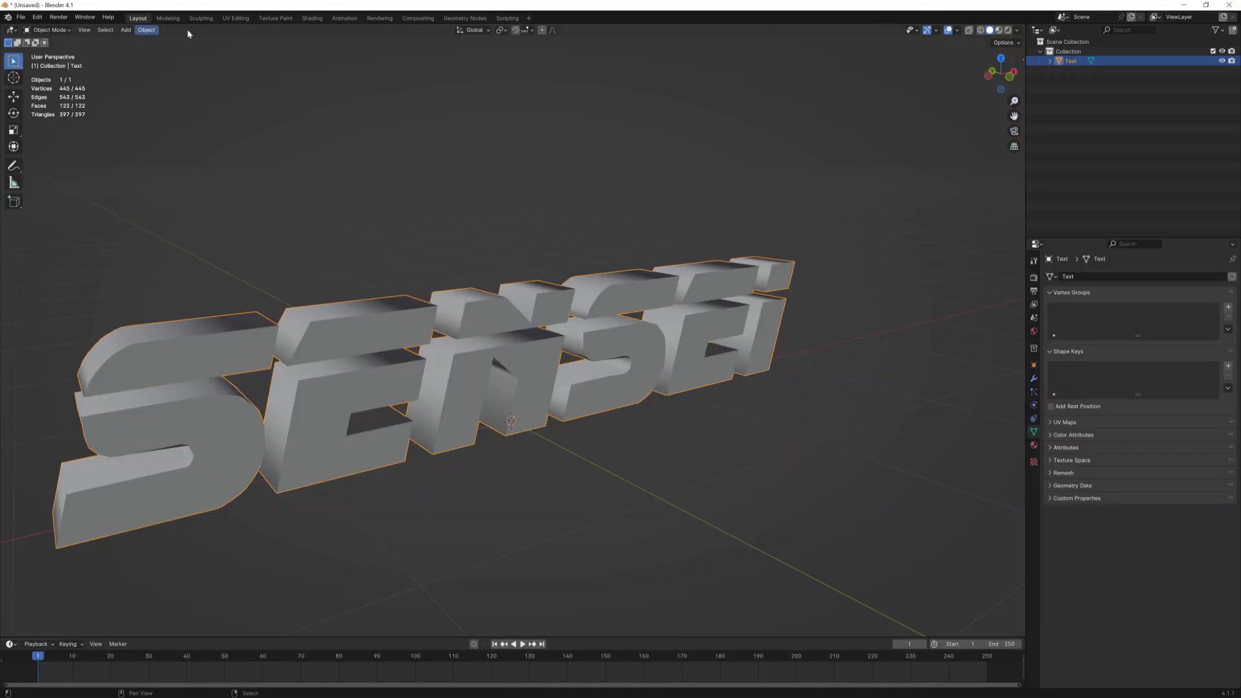
left_click(999, 30)
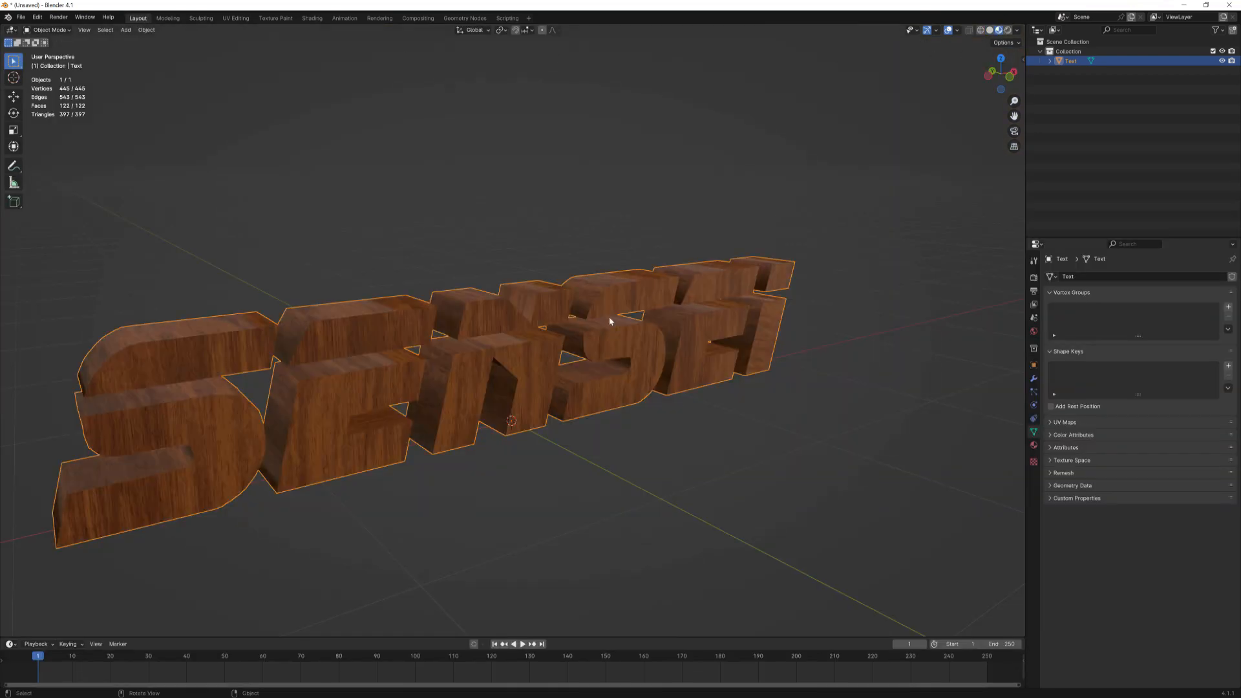
left_click(539, 489)
middle_click_drag(541, 490, 569, 494)
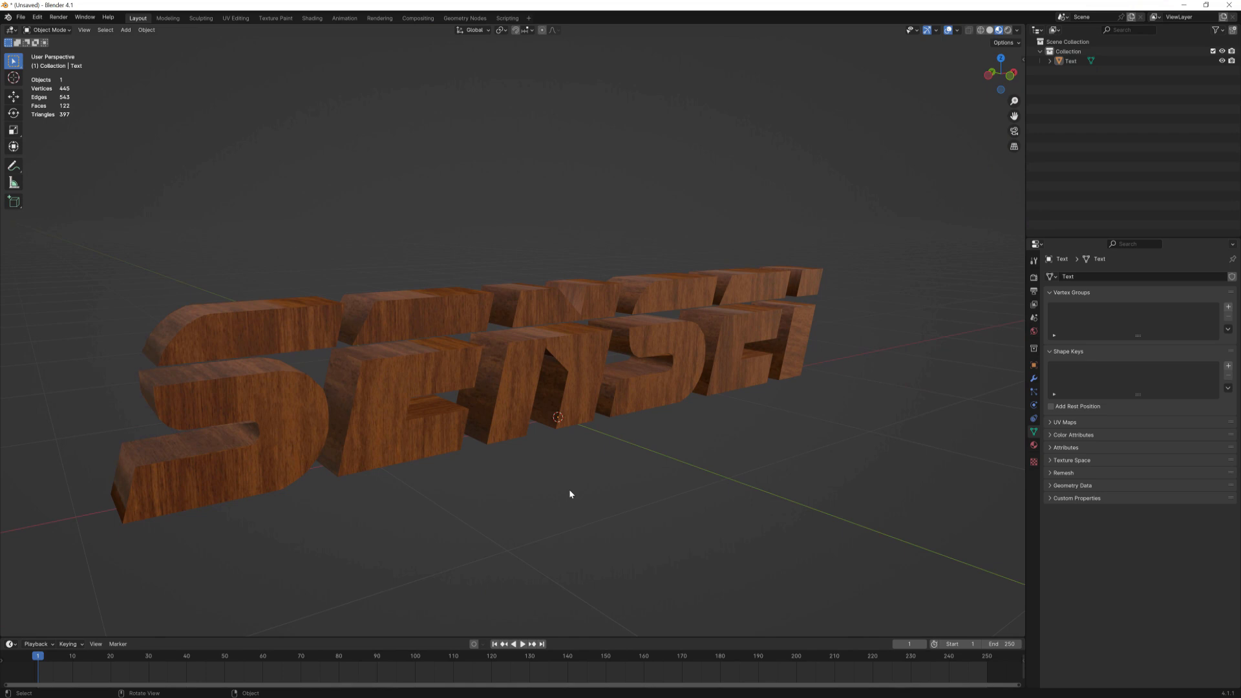